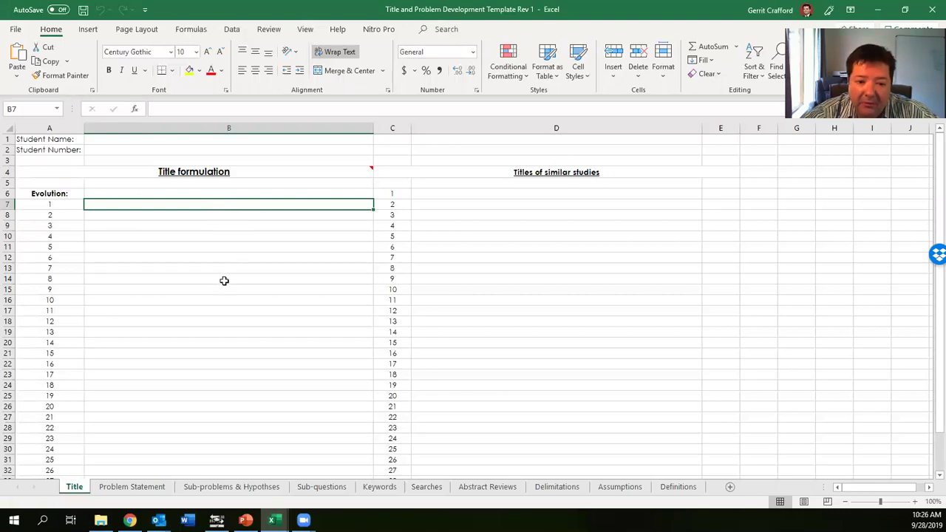
- Examine the Title sheet's evolution rows, the guidance note on title formulation, and the column for titles of similar studies
click(57, 215)
click(58, 225)
click(58, 245)
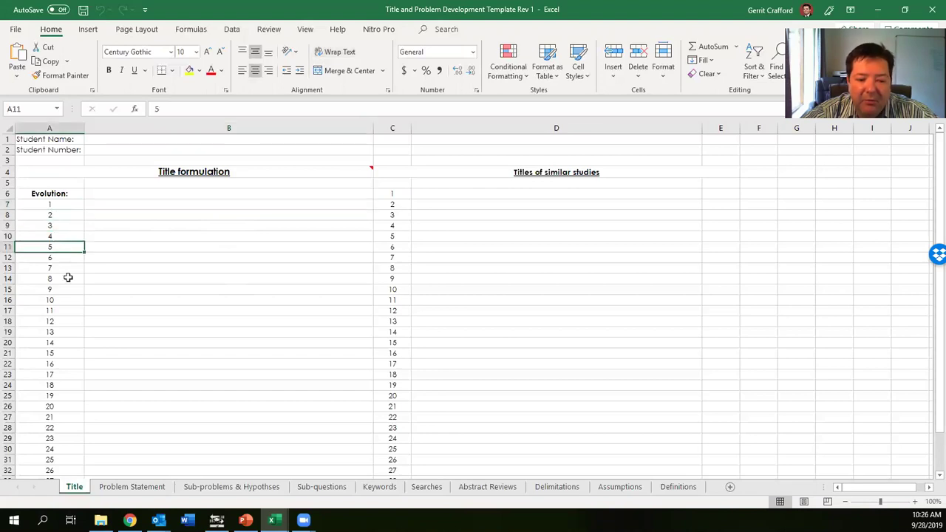
click(177, 353)
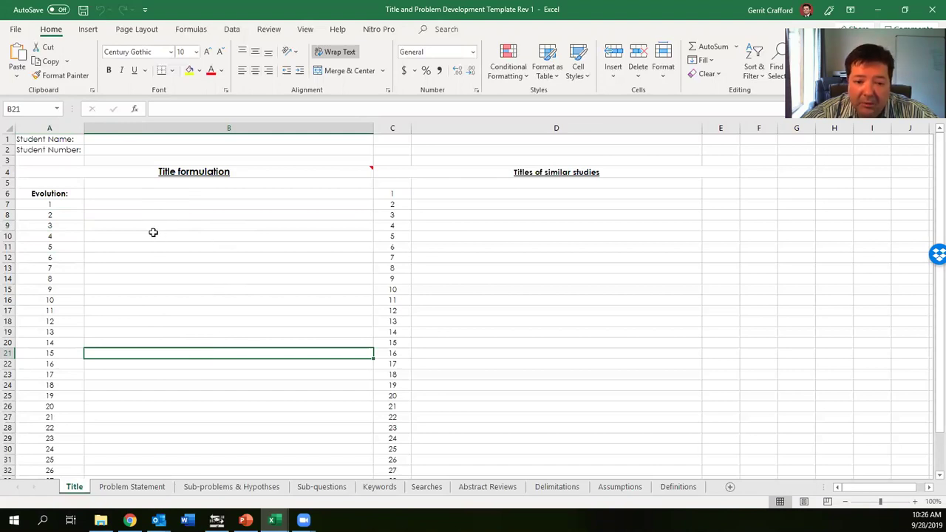
click(164, 201)
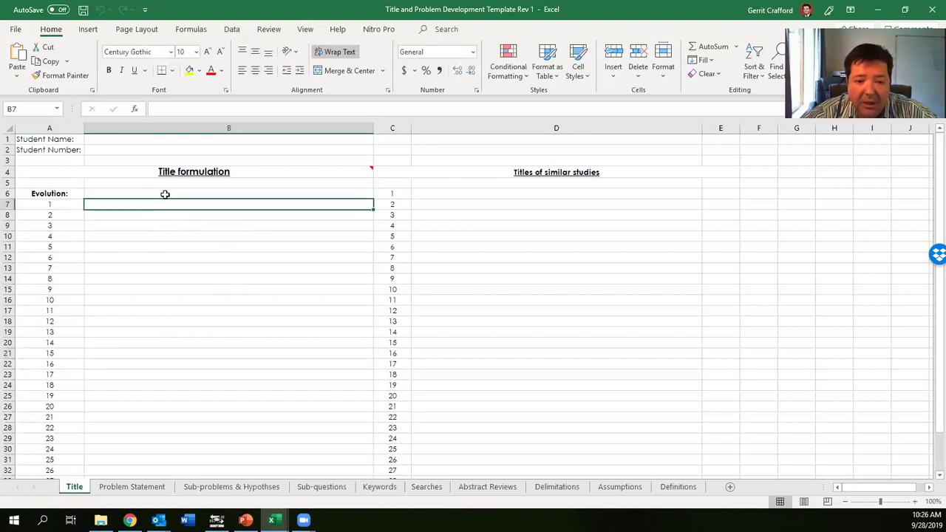
mouse_move(194, 172)
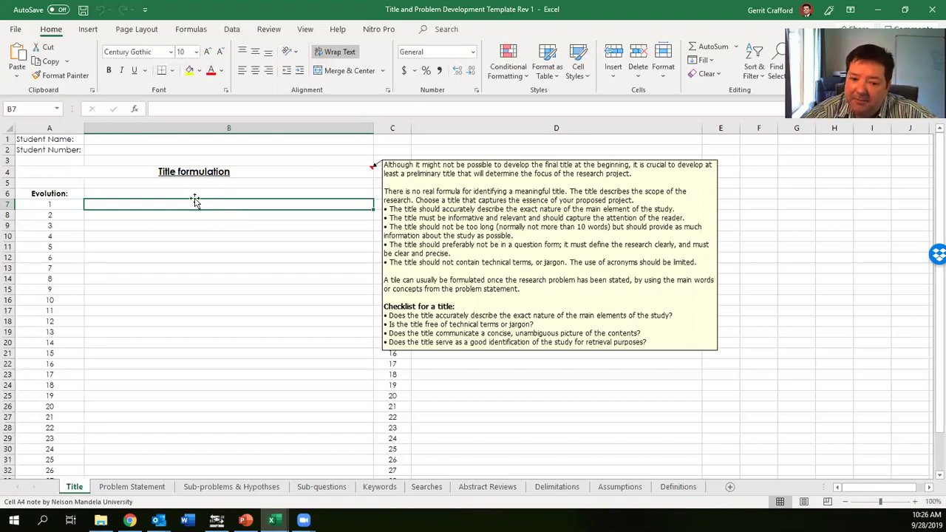
click(515, 216)
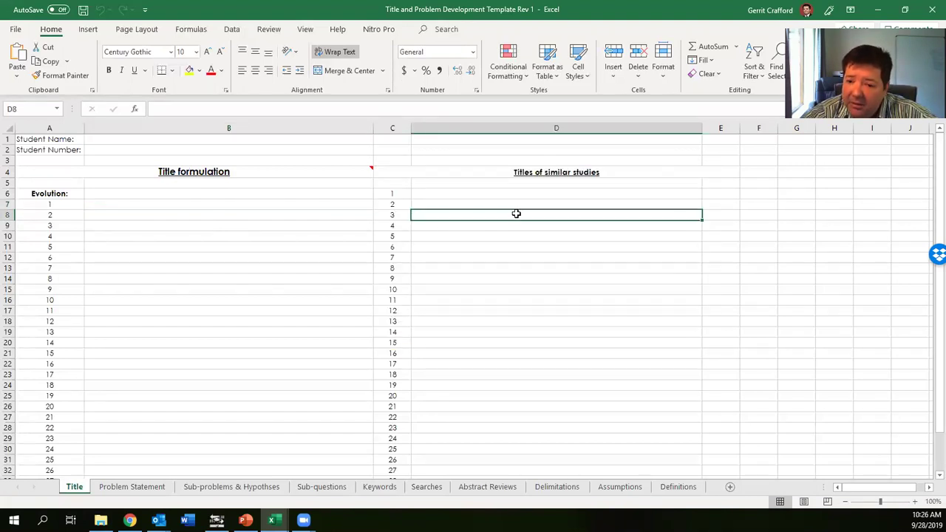
click(515, 182)
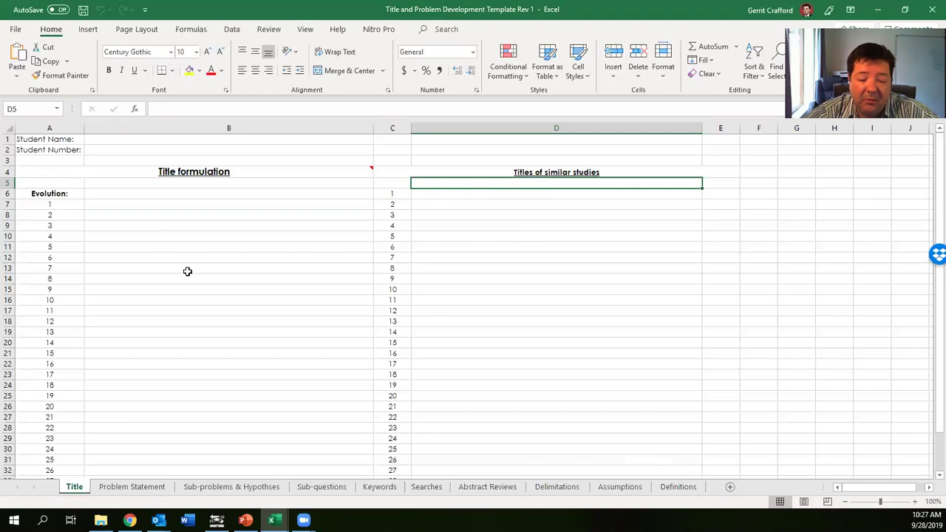
click(208, 192)
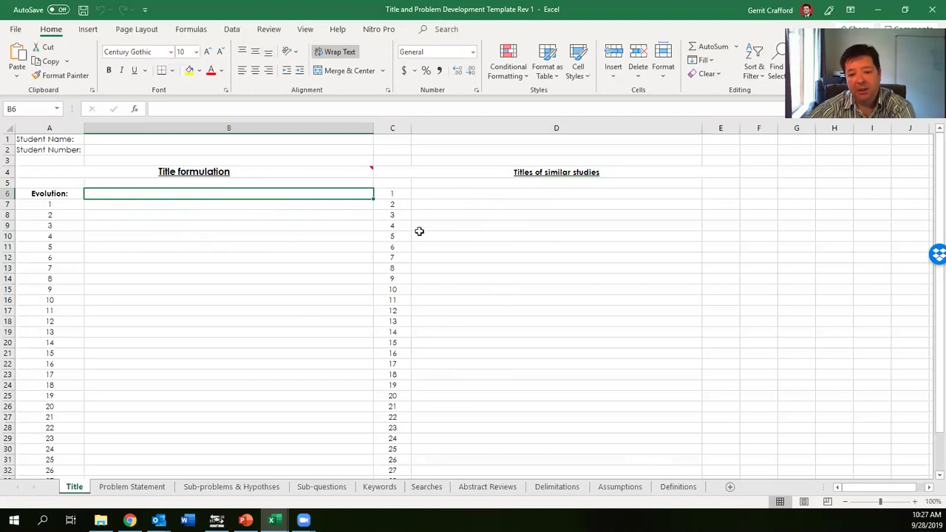
click(455, 196)
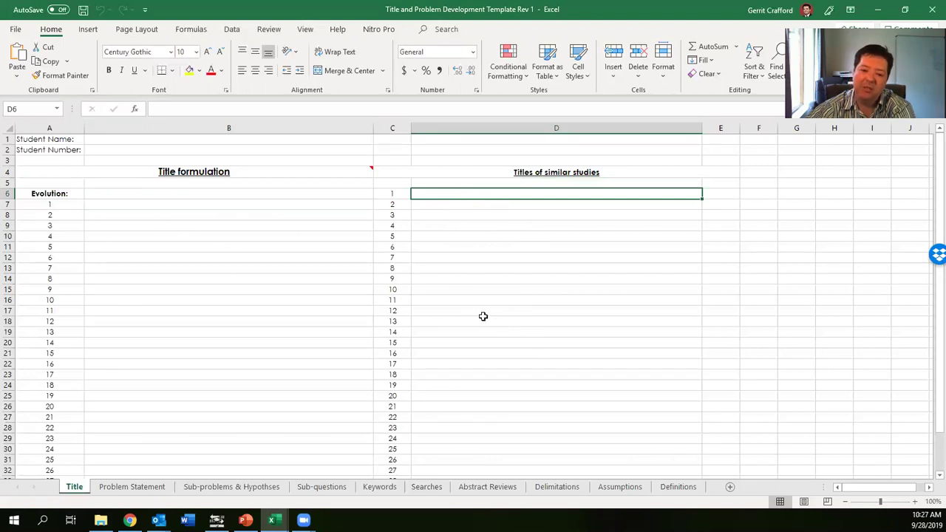
- Open the Problem Statement sheet and read the guidance note attached to the problem statement formulation heading
click(155, 488)
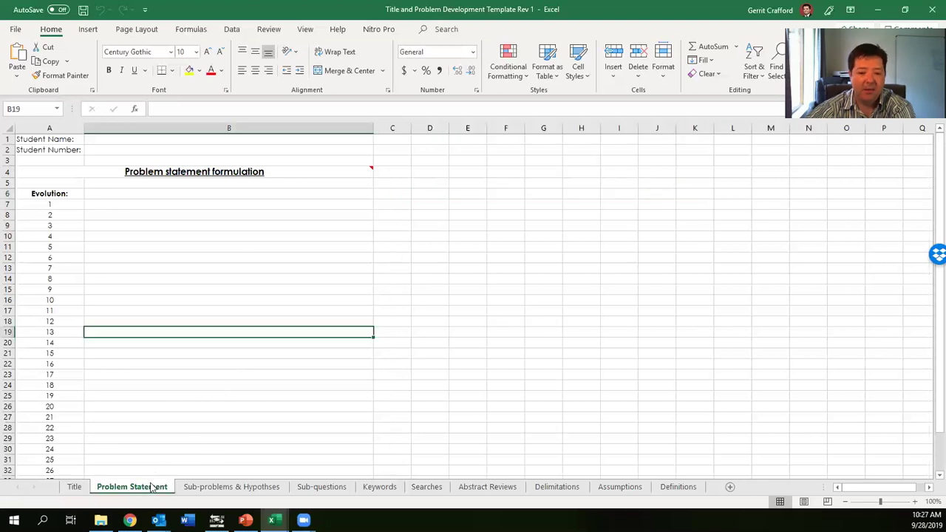
click(149, 205)
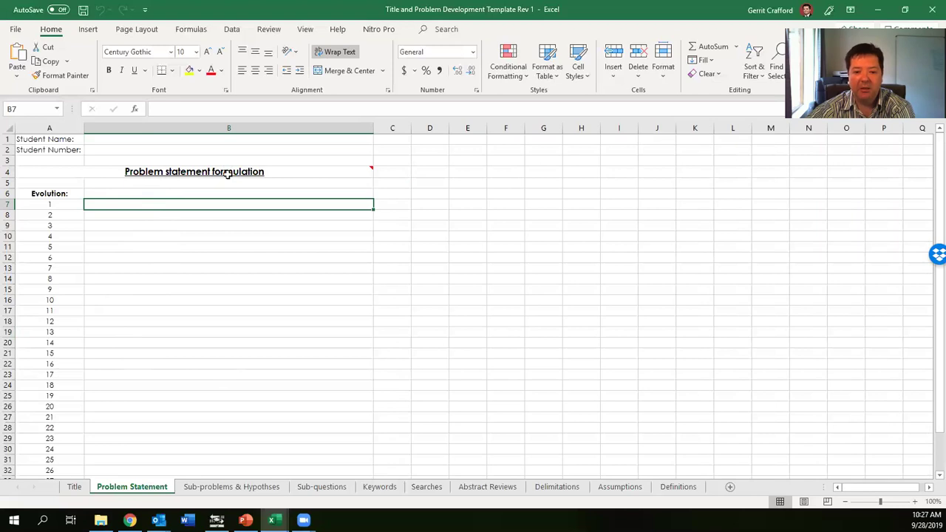
mouse_move(229, 173)
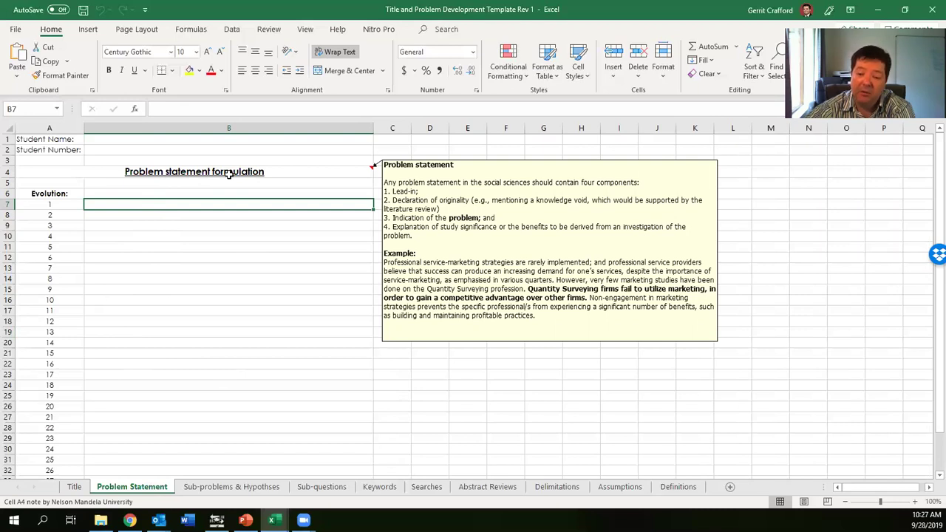
- Examine the Sub-problems & Hypotheses sheet, including its heading's guidance note and the first-row cells for the sub-problem and hypothesis
click(242, 487)
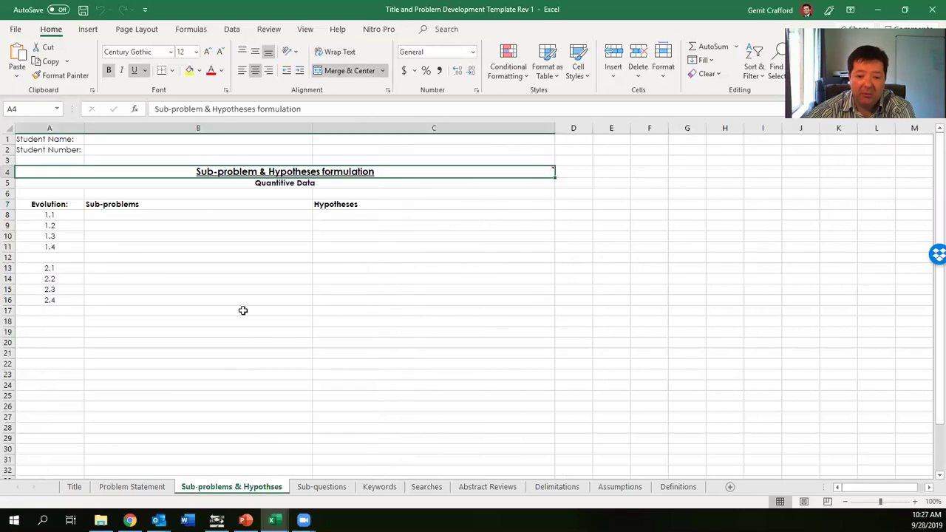
click(218, 213)
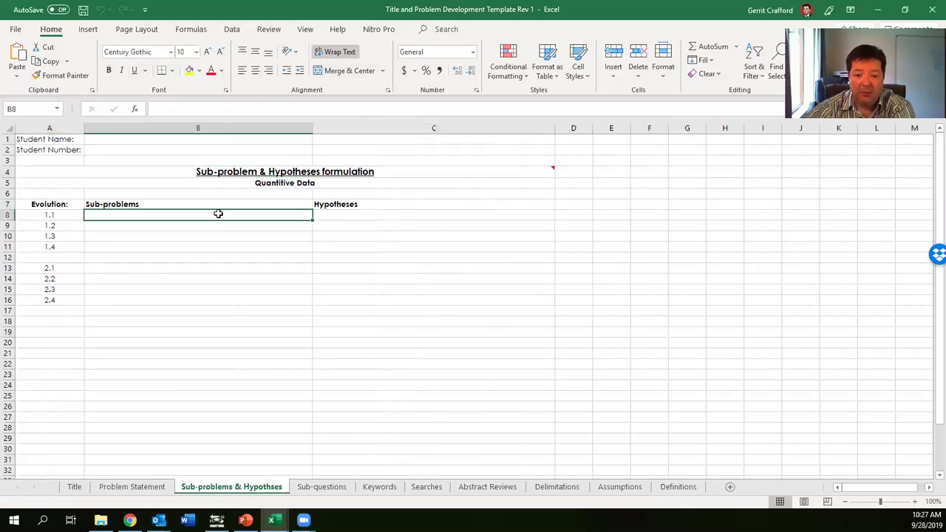
mouse_move(397, 171)
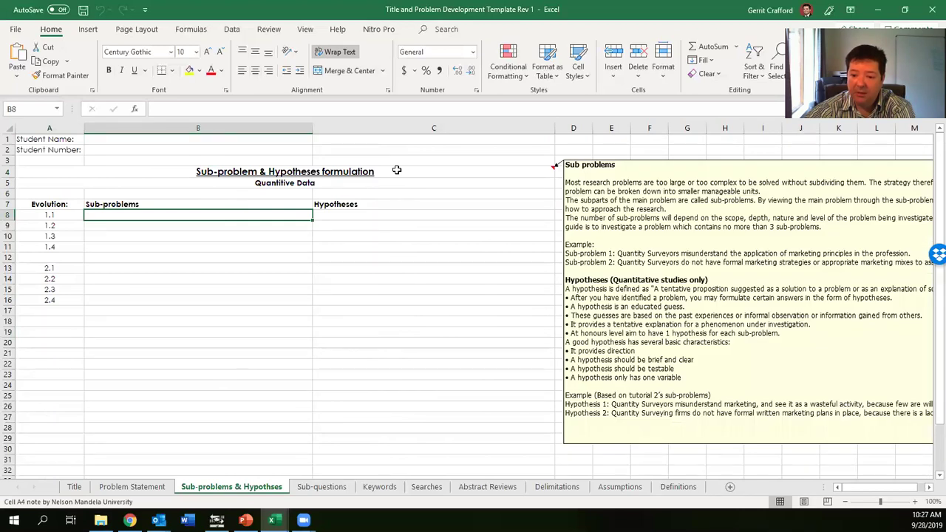
click(260, 246)
click(275, 220)
click(316, 215)
click(299, 214)
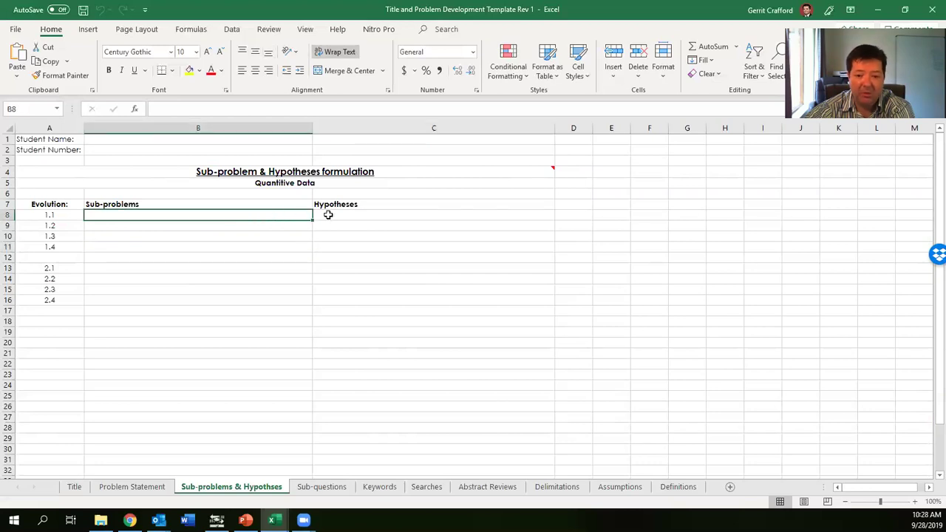
click(333, 214)
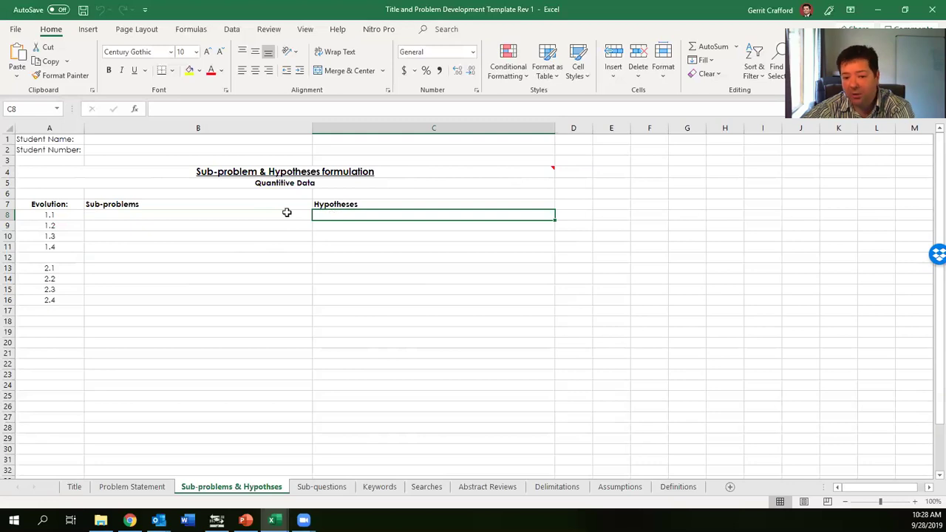
- Review the Sub-questions sheet and the Keywords sheet with its keyword generator link, referring back to the Problem Statement sheet
click(318, 486)
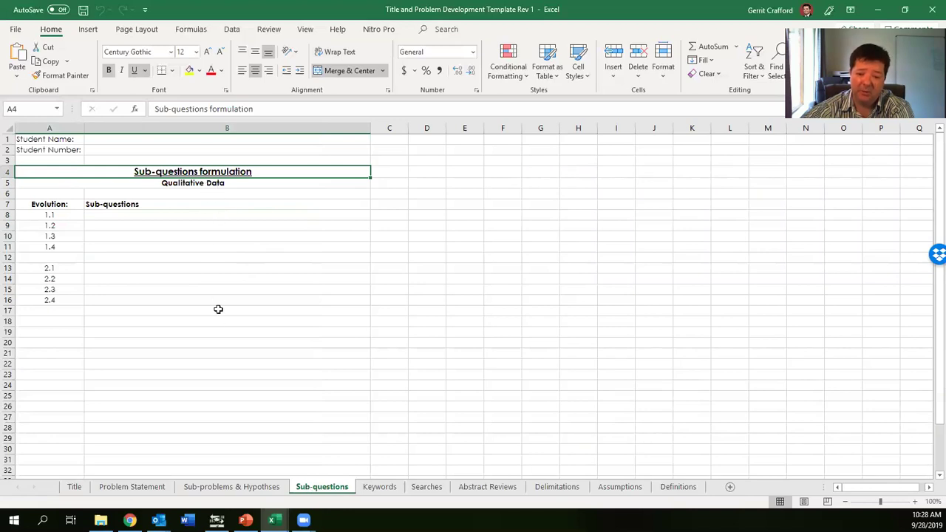
click(373, 490)
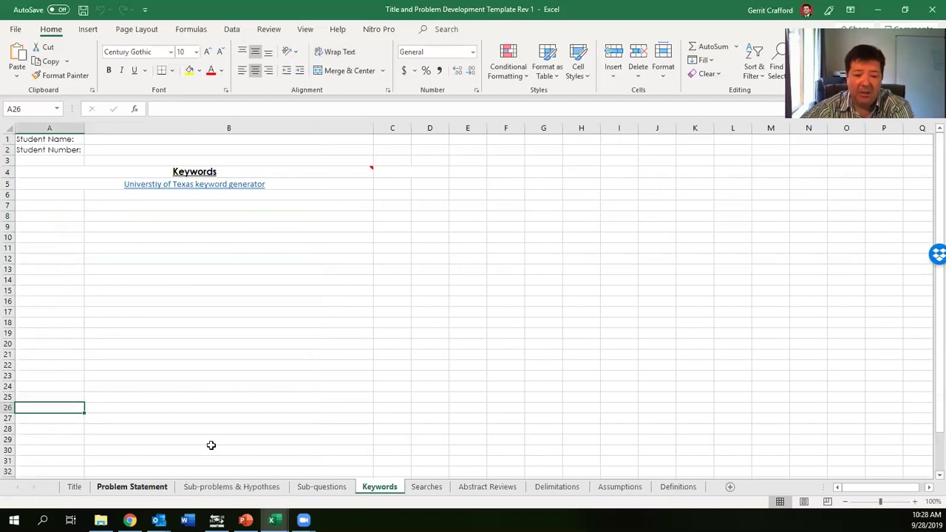
click(133, 487)
click(378, 487)
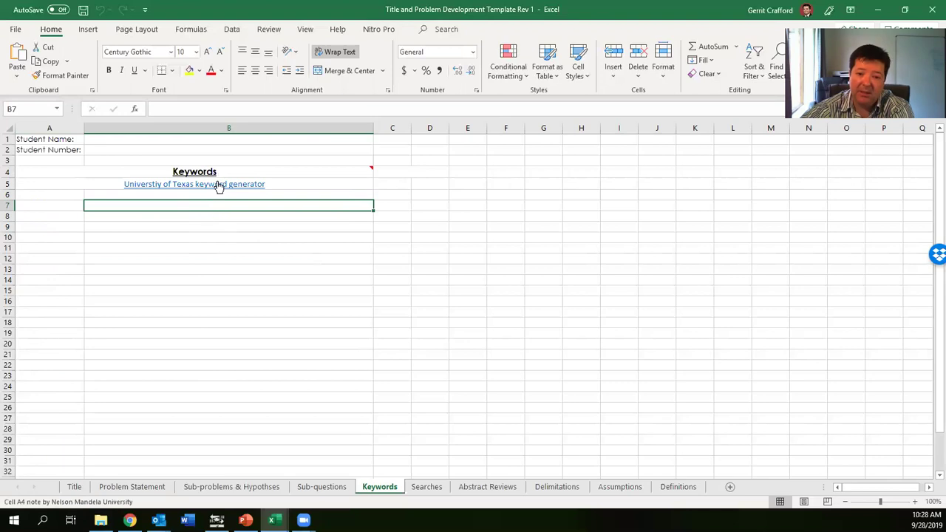
mouse_move(220, 171)
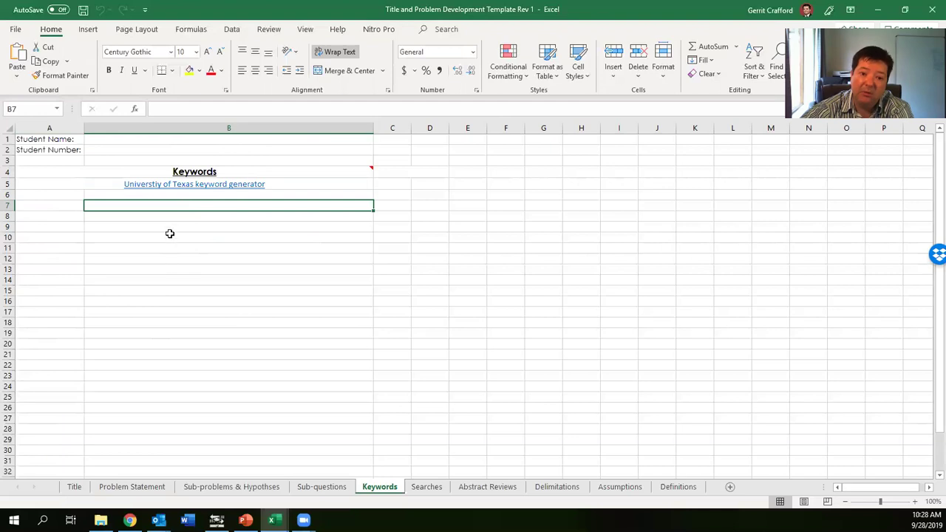
- Examine the database columns on the Searches sheet, from Google Scholar and EBSCO Host through to Taylor Francis
click(427, 486)
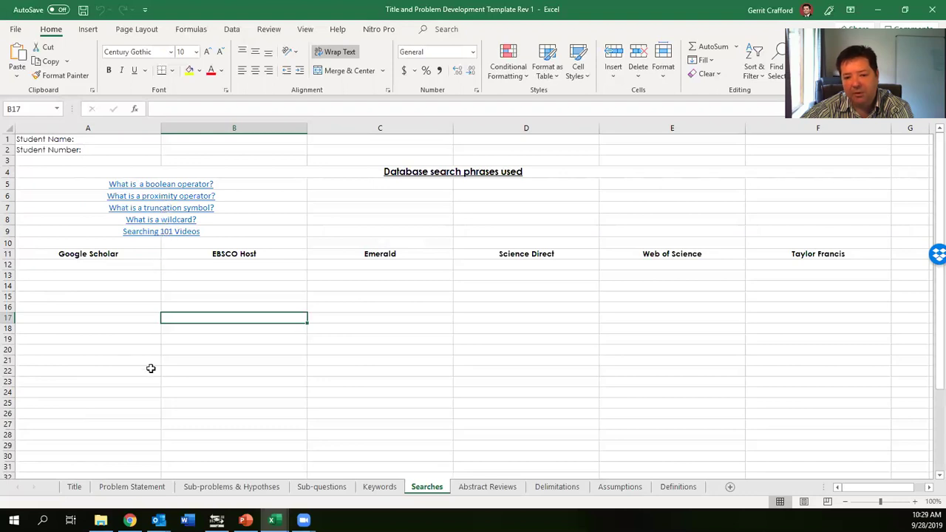
click(103, 256)
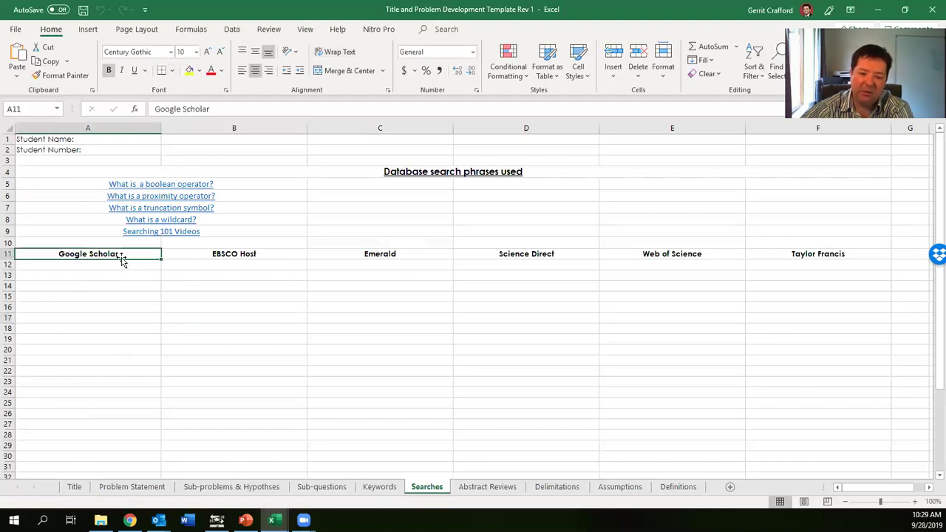
click(247, 254)
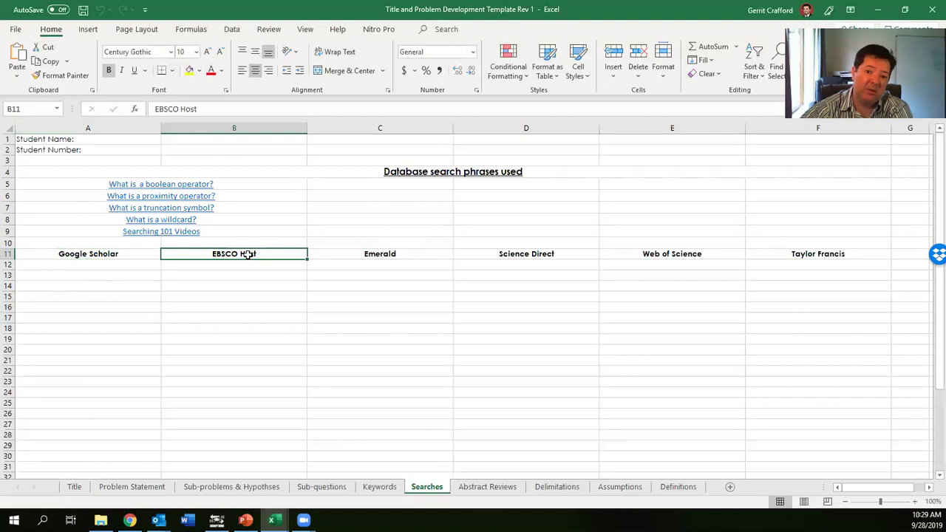
click(353, 256)
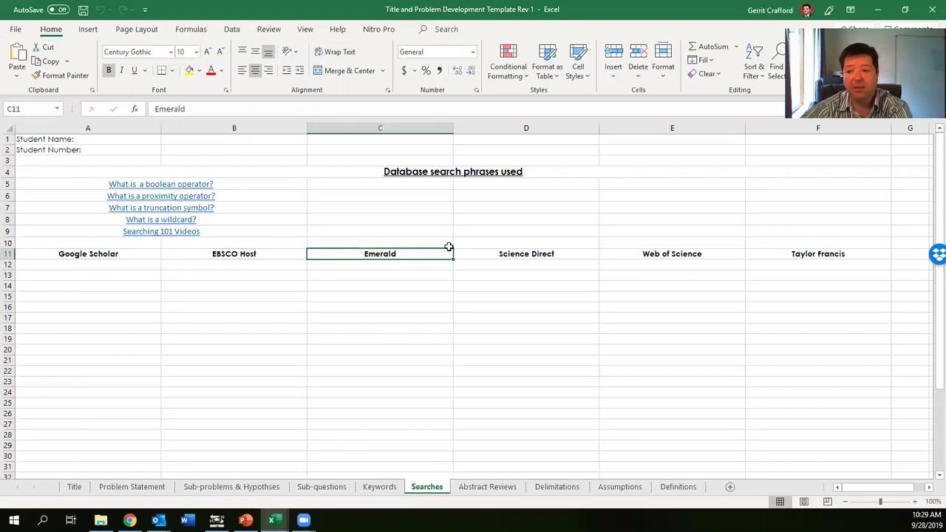
click(513, 253)
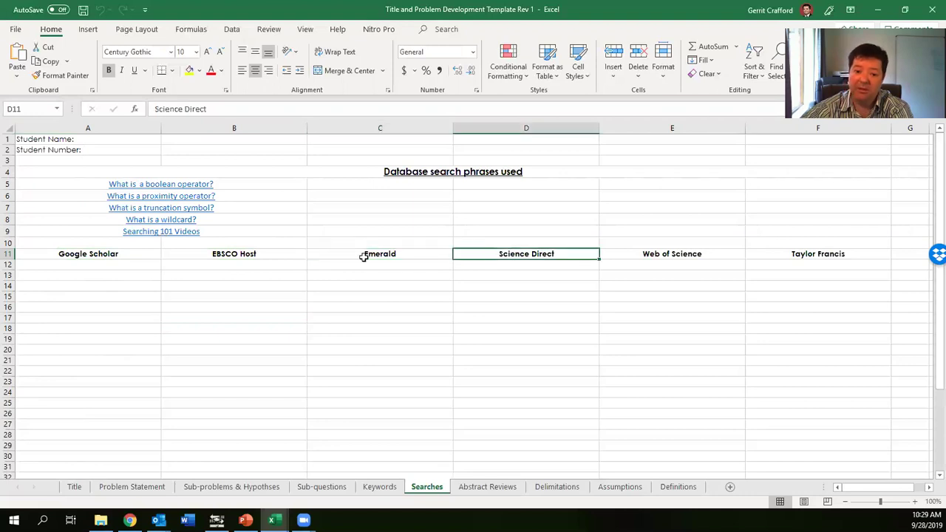
click(296, 264)
click(364, 263)
click(500, 263)
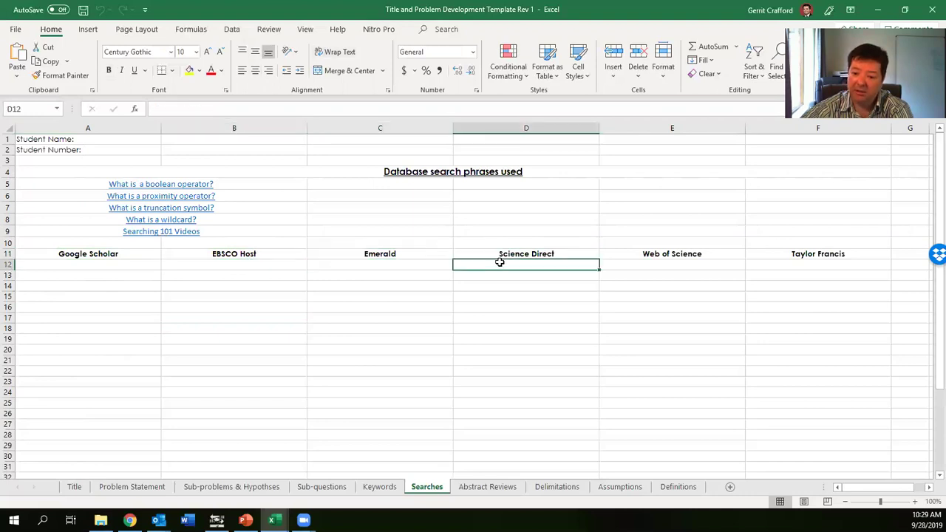
click(638, 261)
click(787, 264)
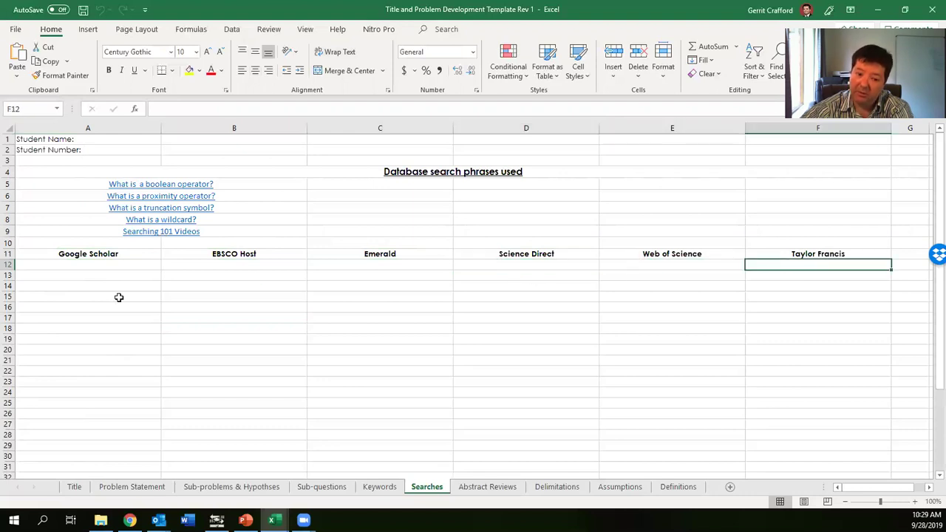
- Review the Google Scholar search-phrase cells on the Searches sheet alongside the keyword generator link on the Keywords sheet
click(109, 254)
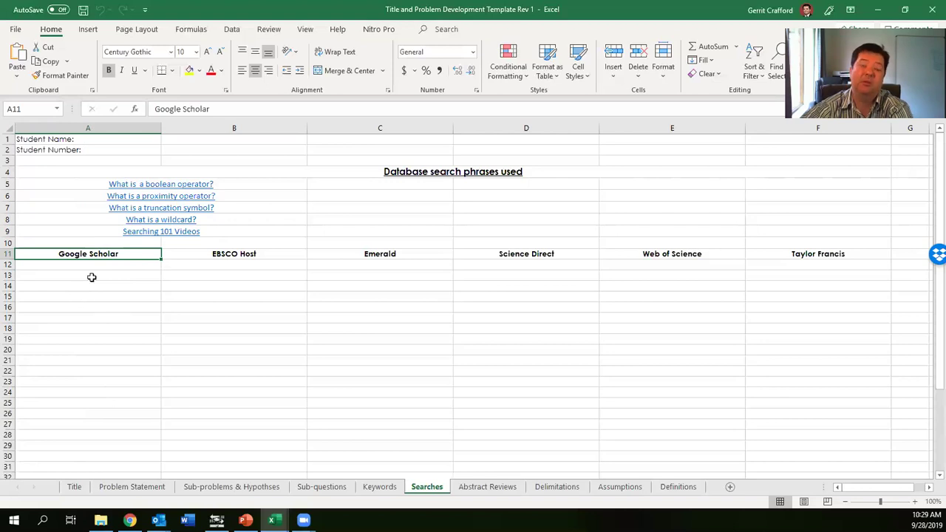
click(145, 276)
click(102, 265)
click(383, 490)
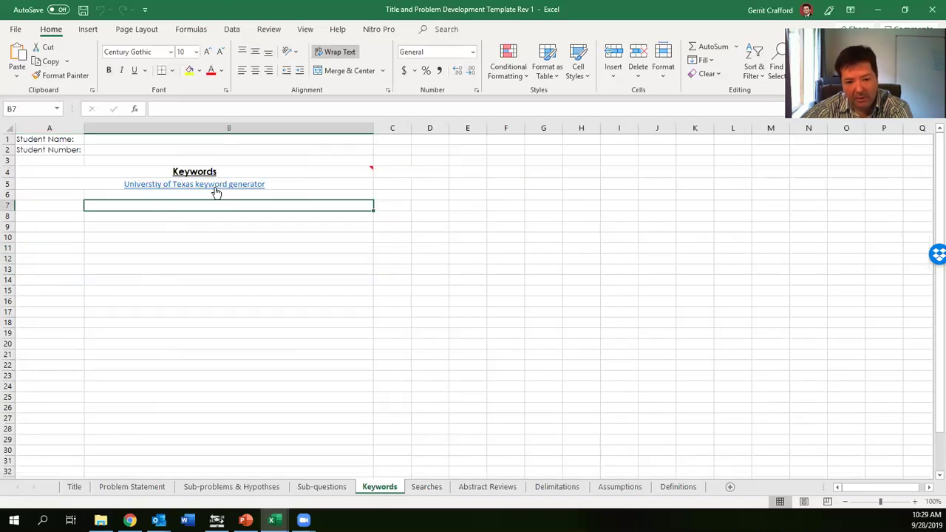
click(415, 489)
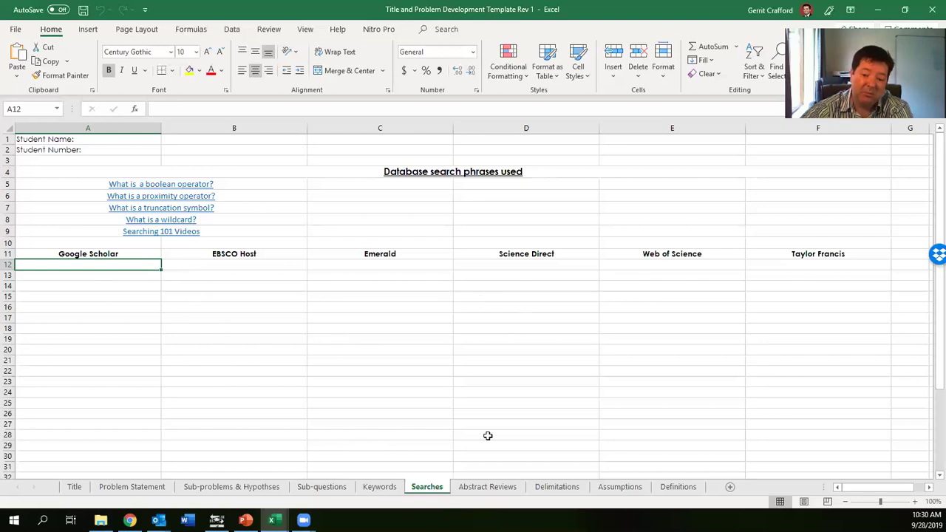
- Open the Abstract Reviews sheet and go through the Date (Year), Journal and Main Author columns in its first entry row
click(486, 487)
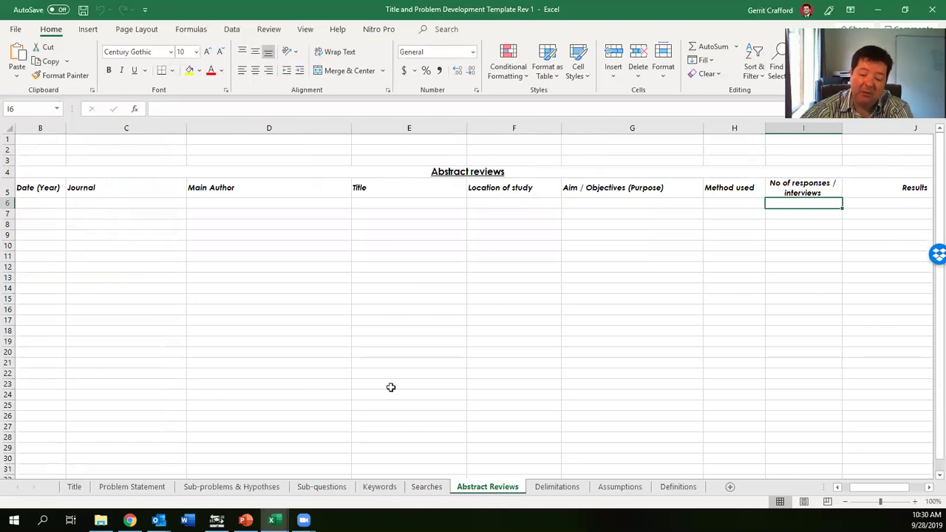
click(46, 207)
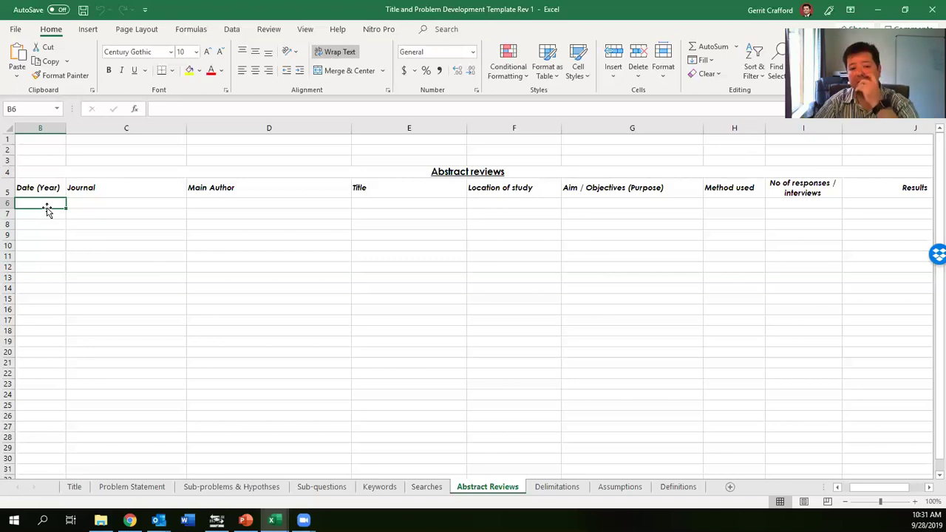
key(Tab)
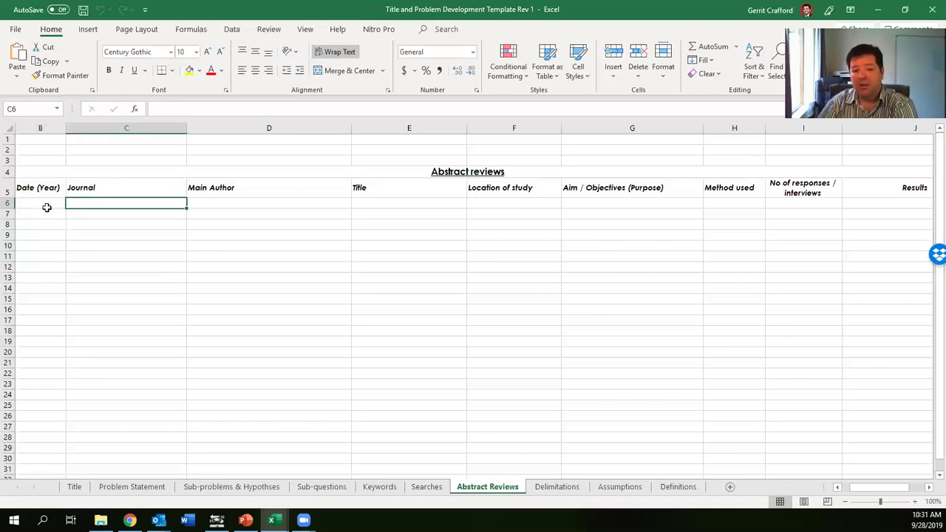
key(Tab)
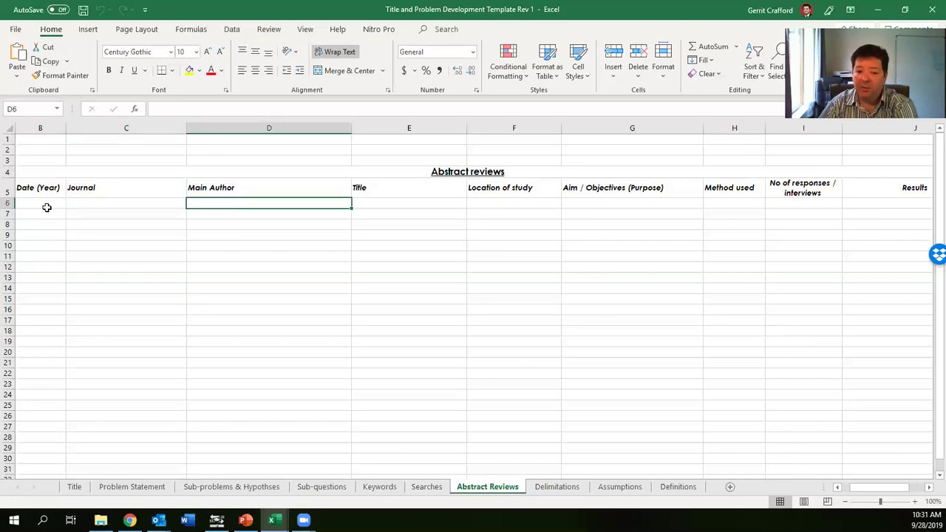
key(Up)
key(Down)
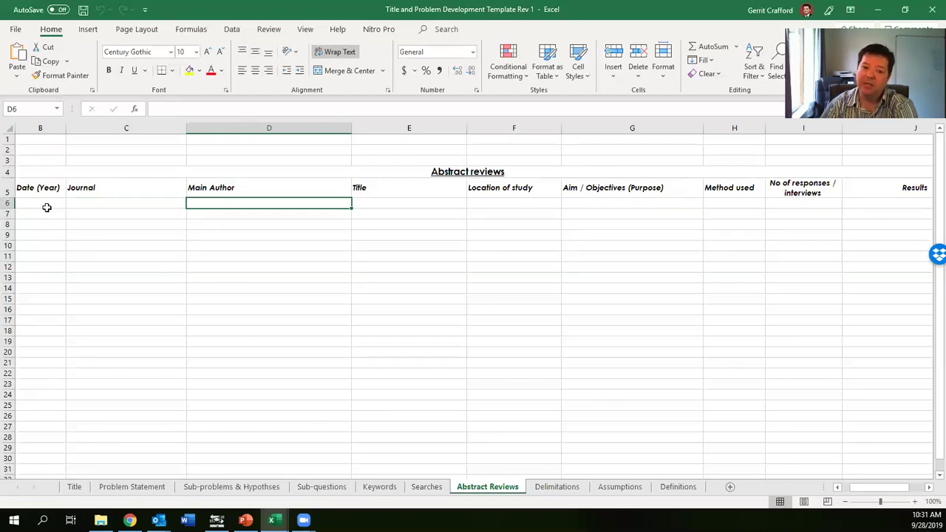
- Go through the Main Author, Title and Location of study columns in the first entry row of the Abstract Reviews sheet
key(Down)
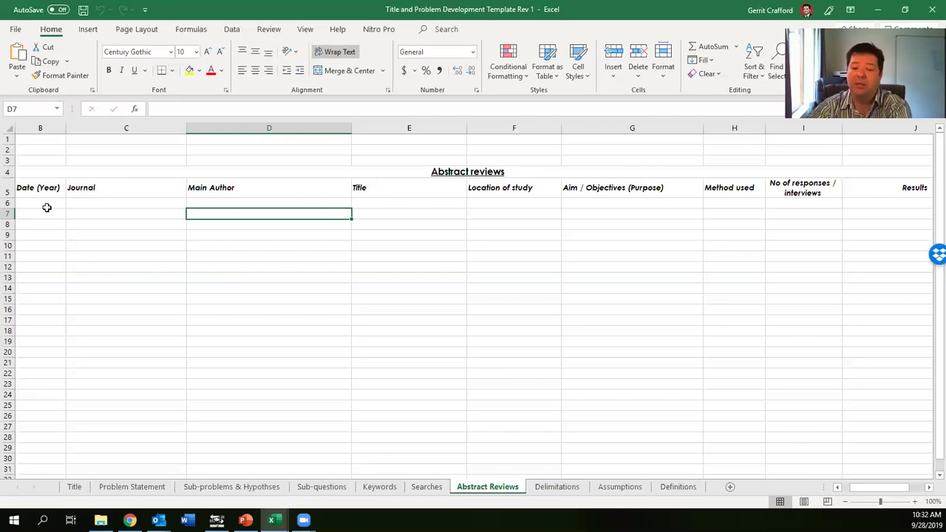
click(263, 201)
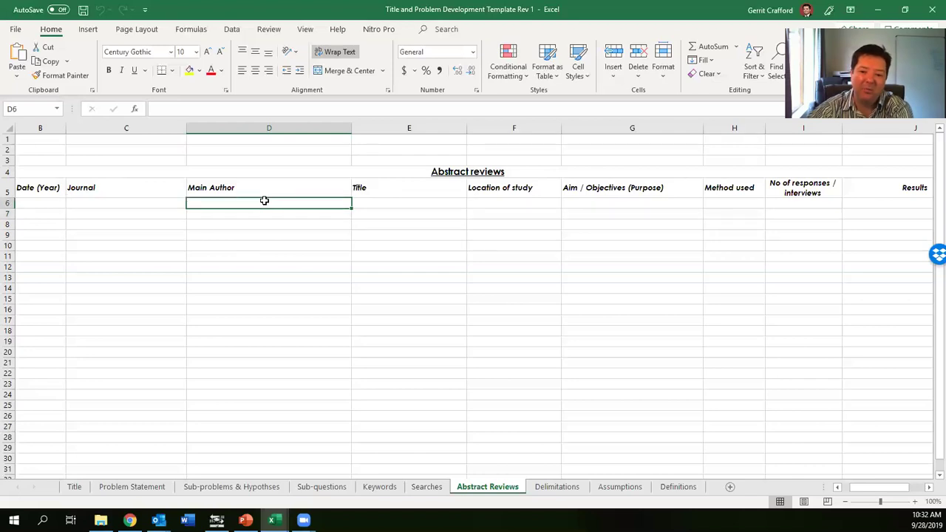
click(371, 202)
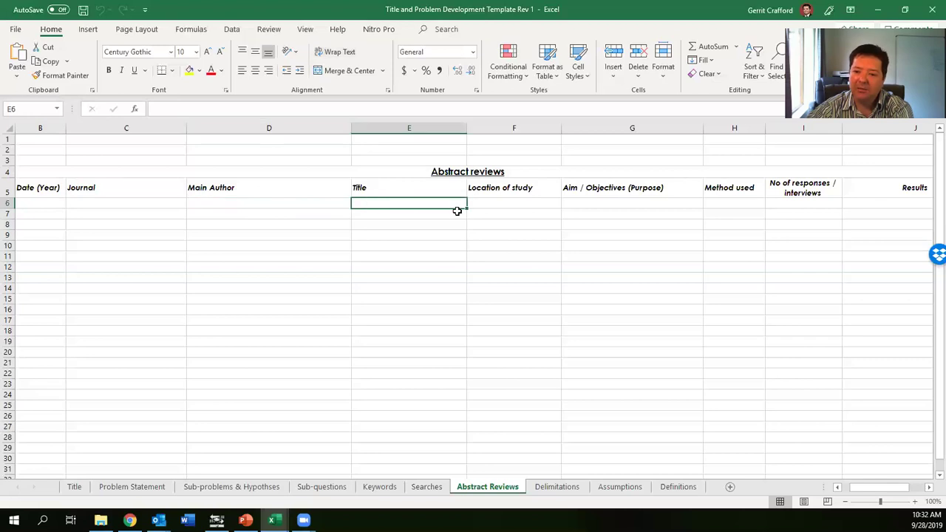
click(493, 199)
click(510, 183)
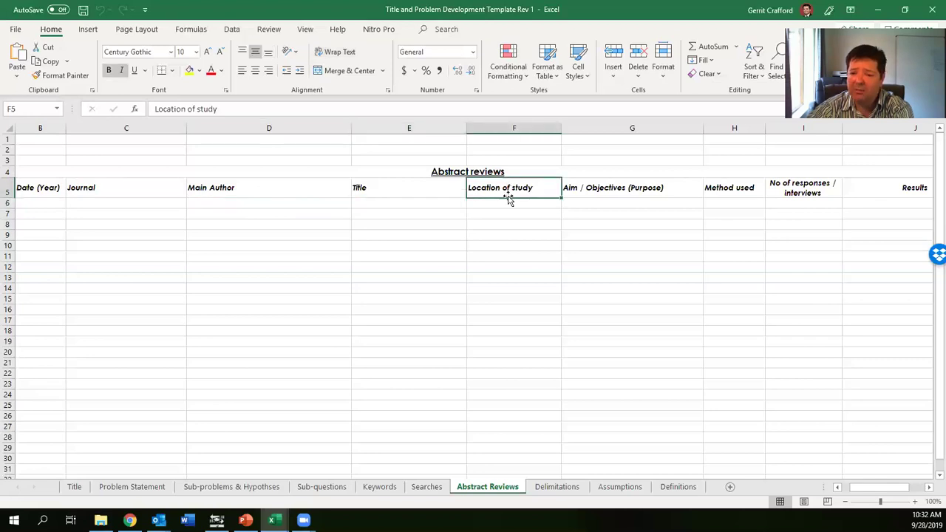
click(508, 201)
click(508, 189)
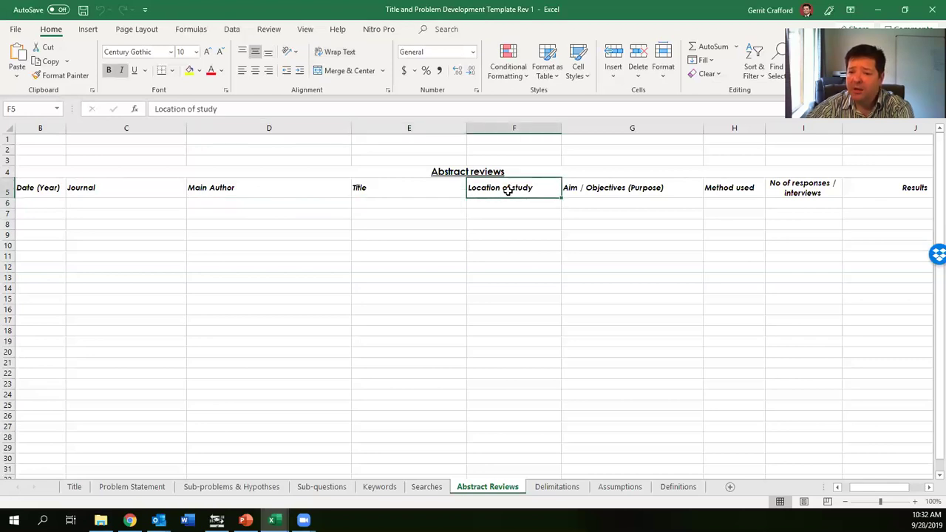
click(508, 201)
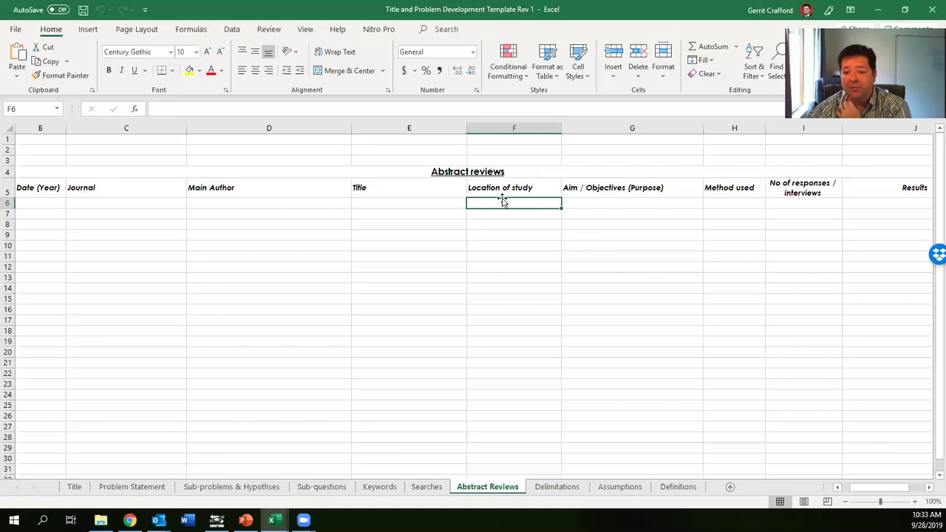
- Review the Aim / Objectives (Purpose) and Method used columns, highlighting their two header cells together
click(580, 200)
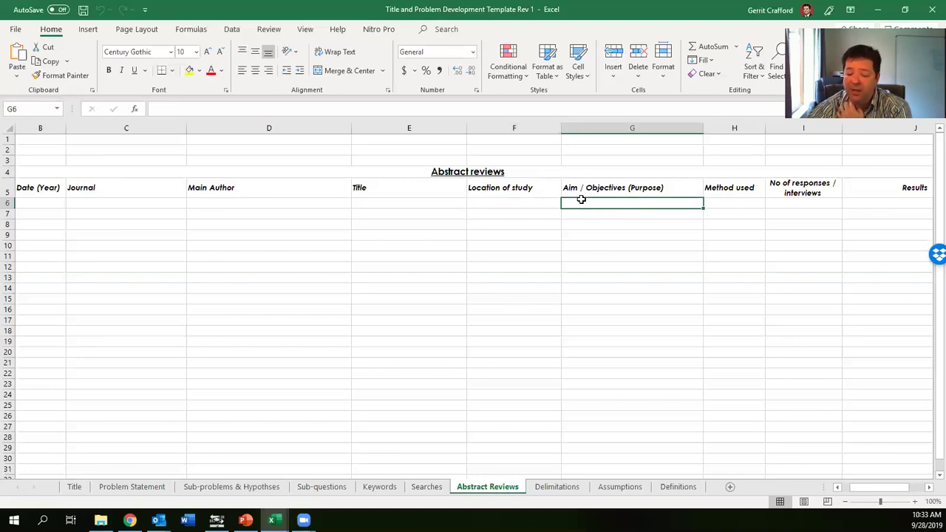
click(737, 202)
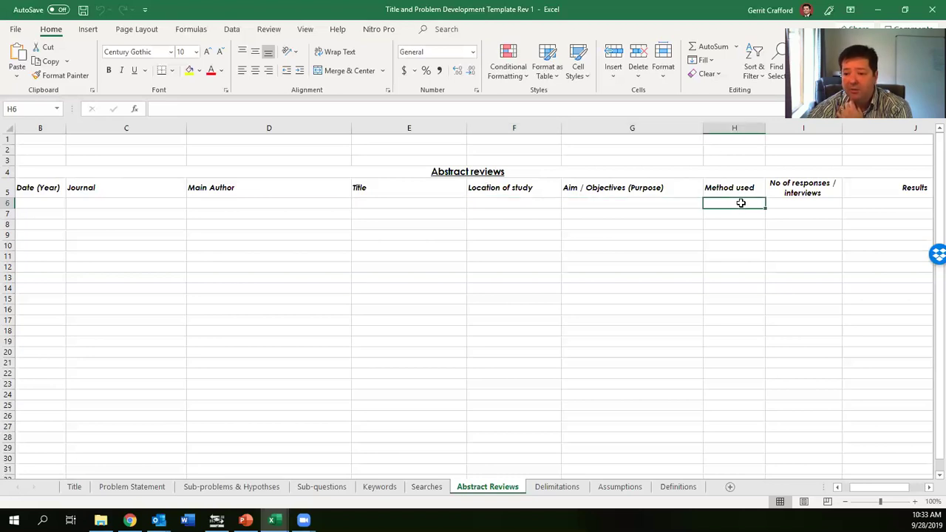
drag(722, 187, 611, 188)
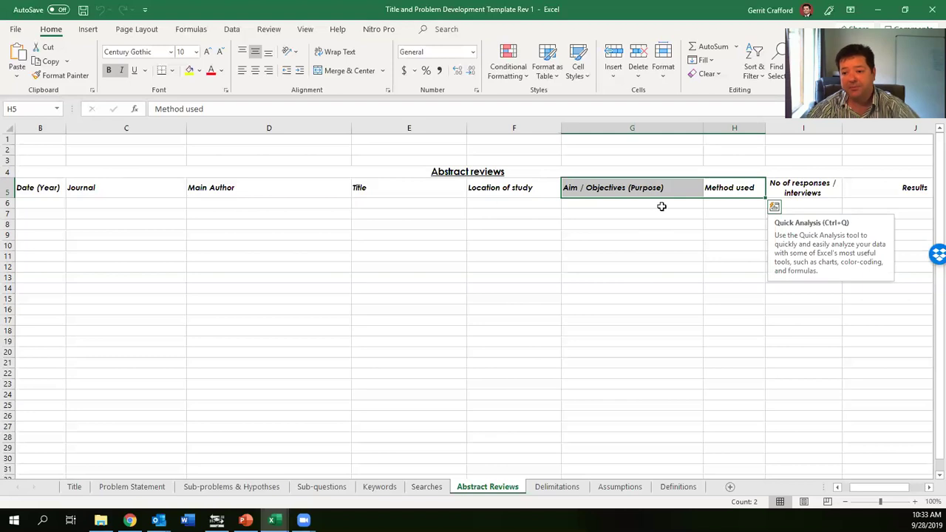
- Examine the No of responses / interviews column and the Results column, covering both the headers and the first entry row
click(789, 187)
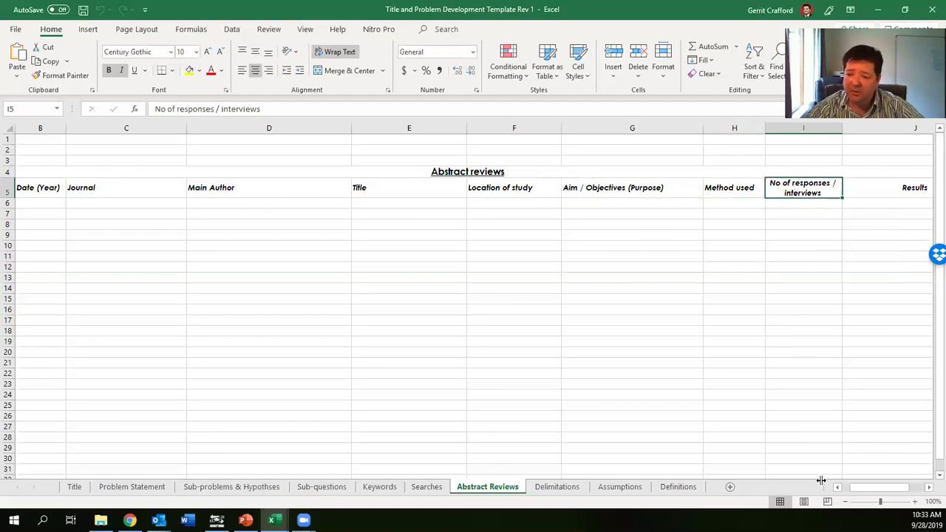
click(929, 487)
click(929, 487)
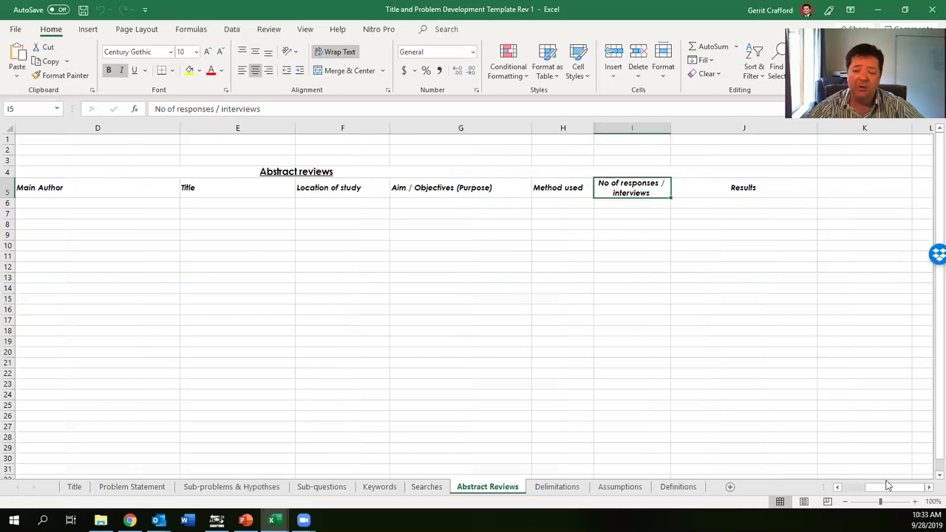
click(627, 202)
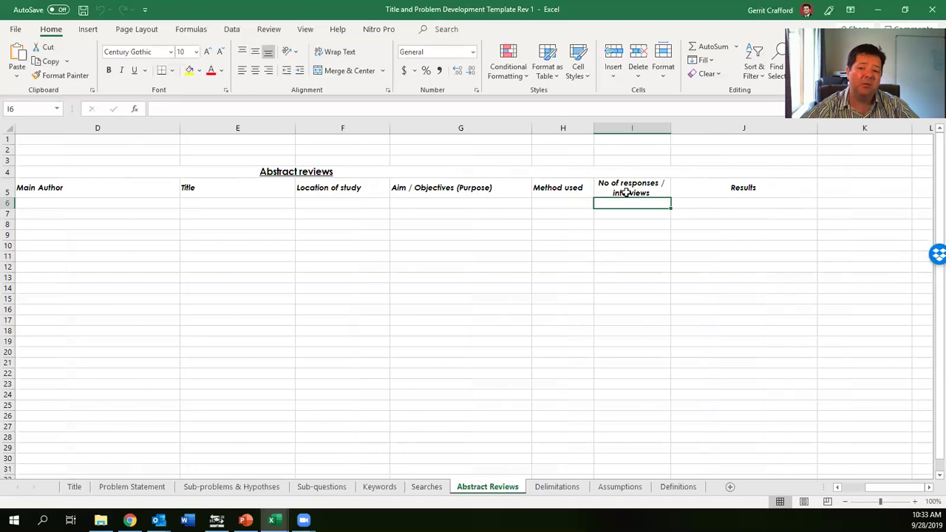
click(625, 193)
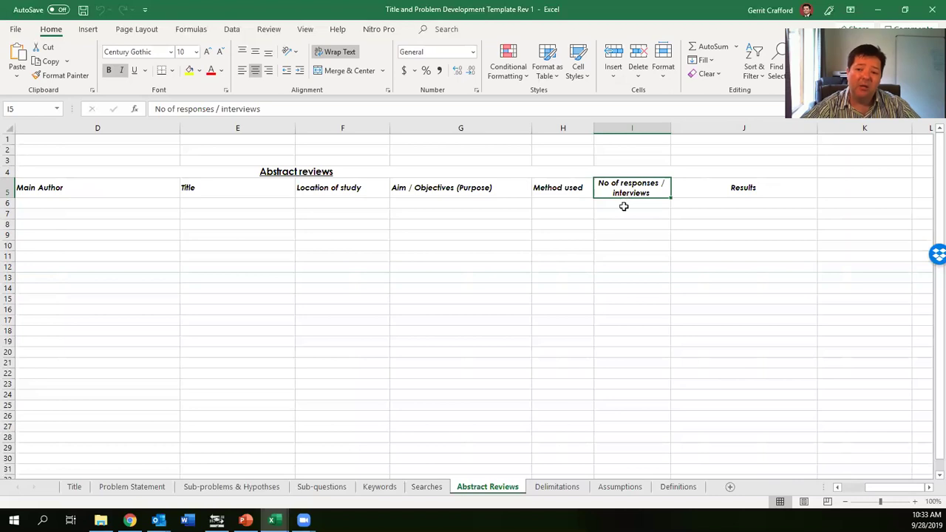
click(623, 205)
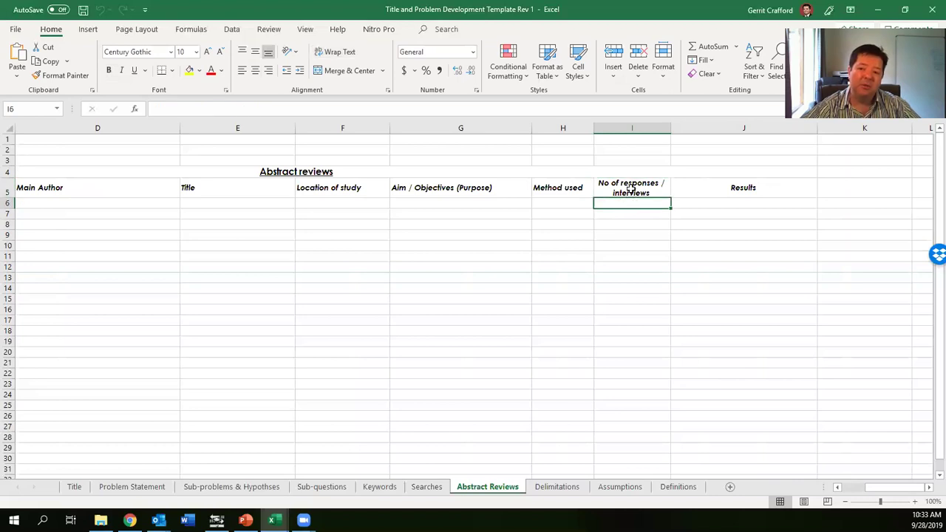
click(630, 189)
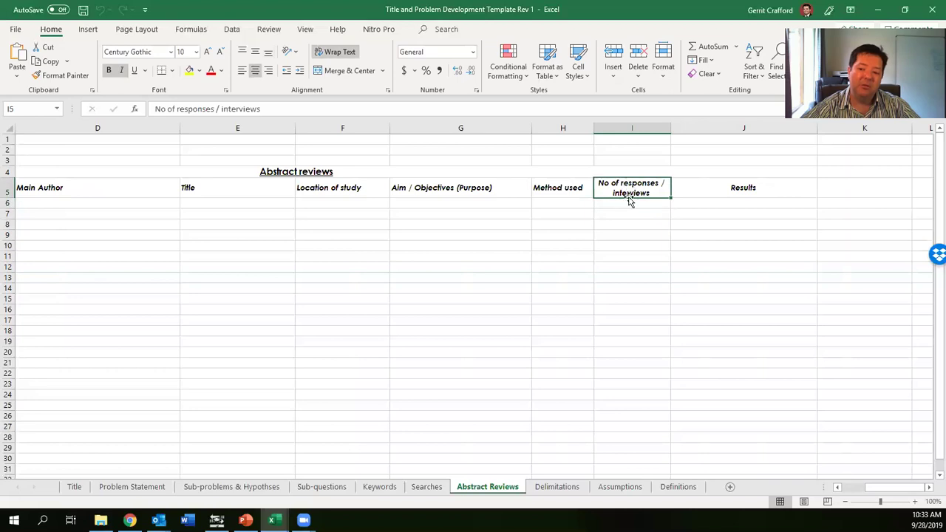
click(627, 205)
click(742, 193)
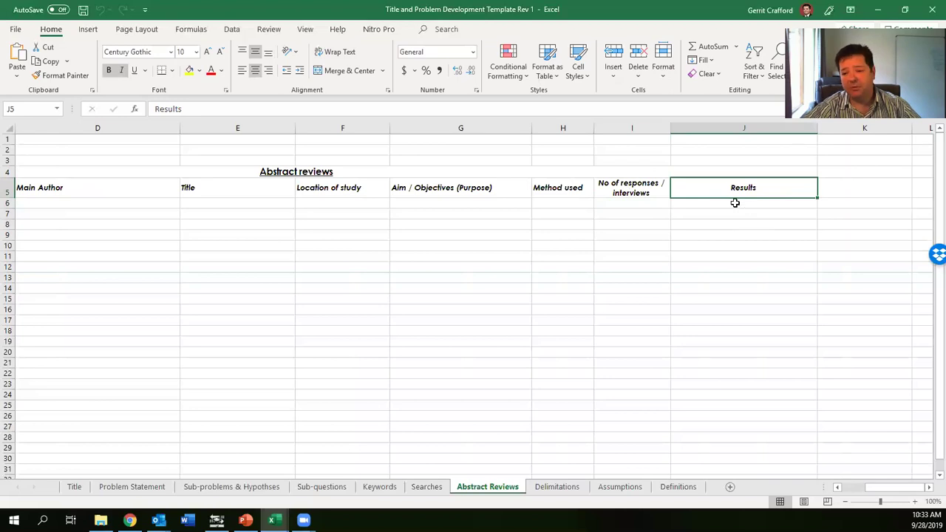
click(735, 203)
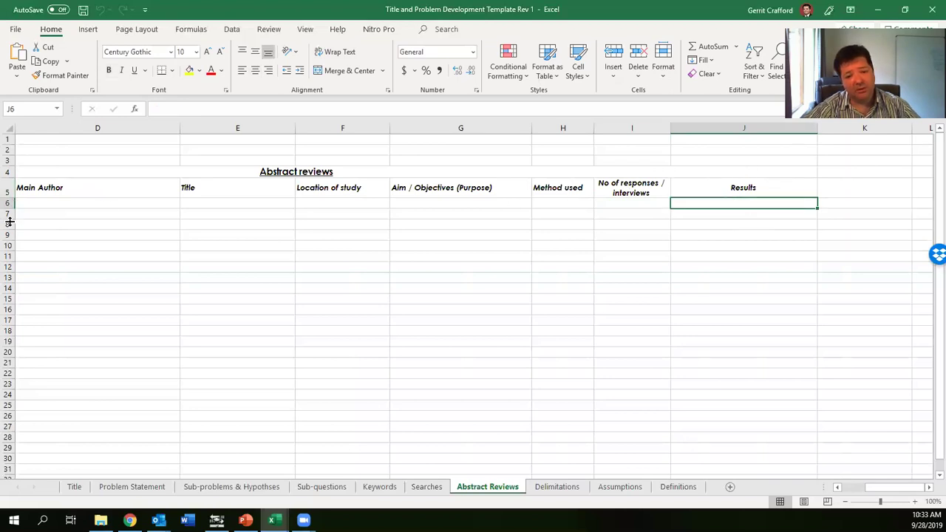
click(619, 191)
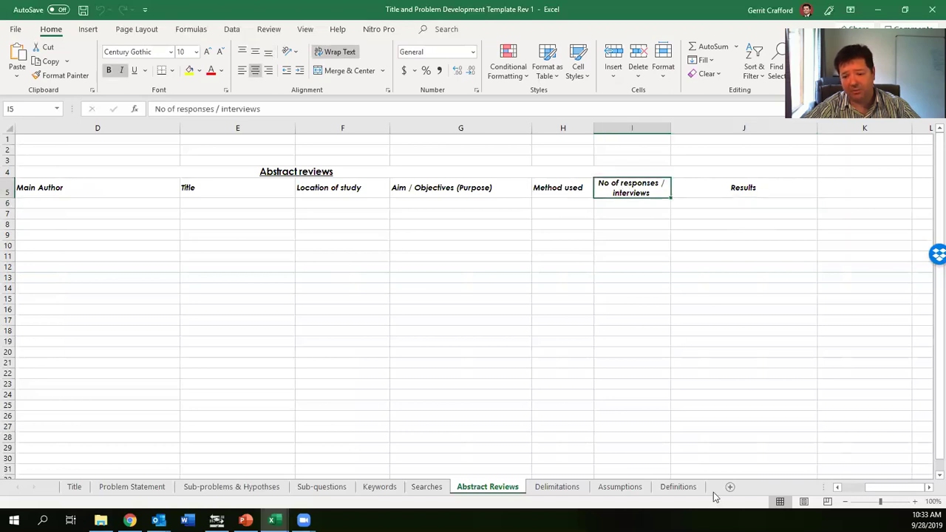
- Review the GEMS column at the start of the abstract reviews table, from its header to the first entry cell
click(842, 490)
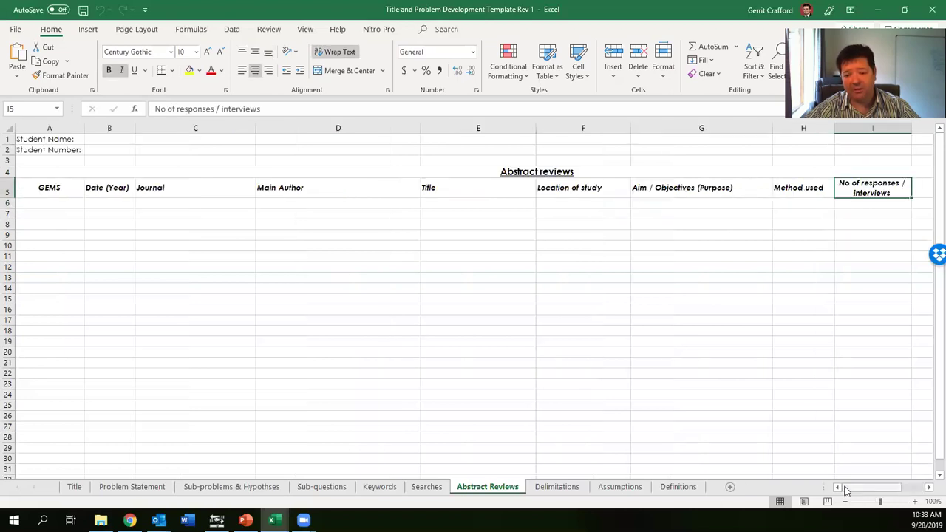
click(141, 281)
click(49, 190)
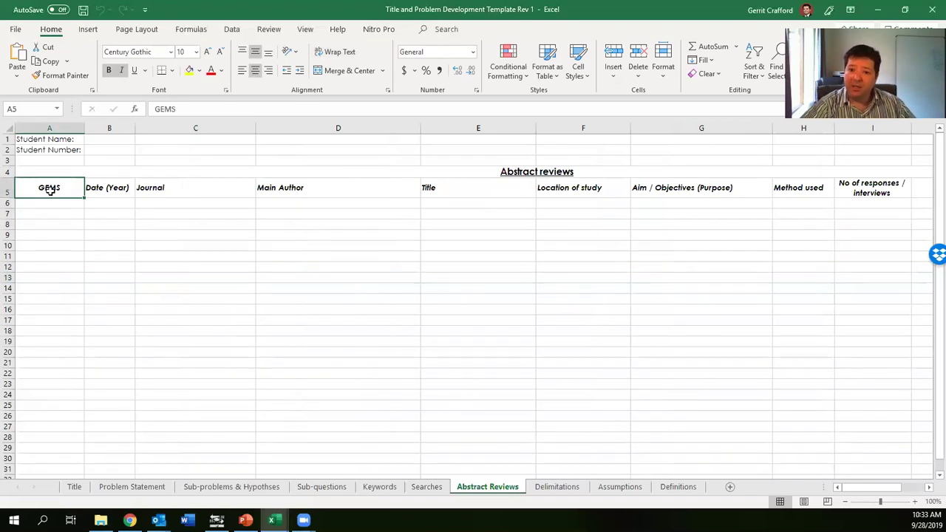
key(ctrl+i)
click(49, 214)
click(54, 200)
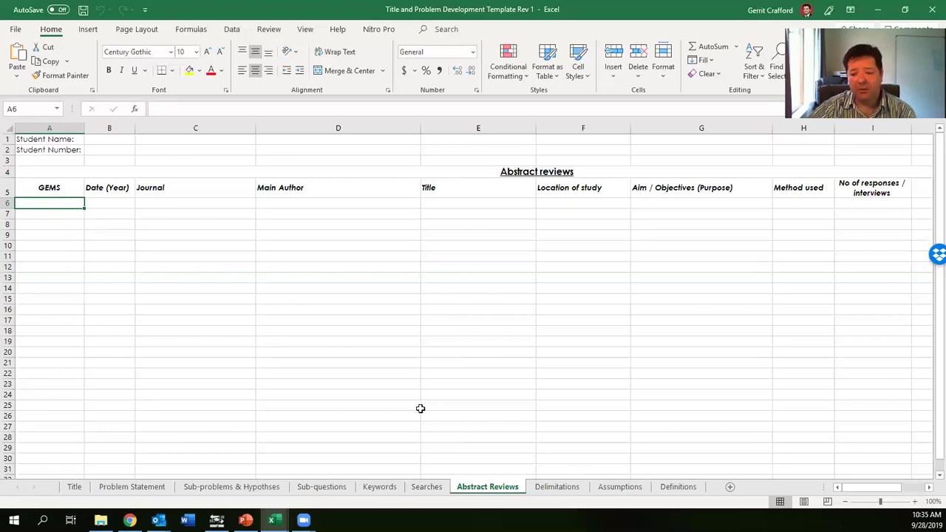
- Look through the Delimitations, Assumptions and Definitions sheets of the template
click(540, 484)
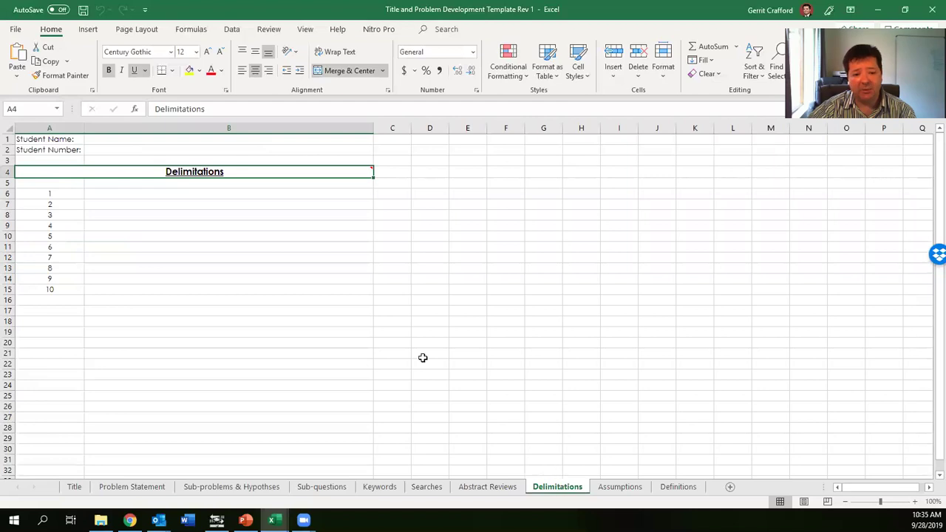
click(227, 205)
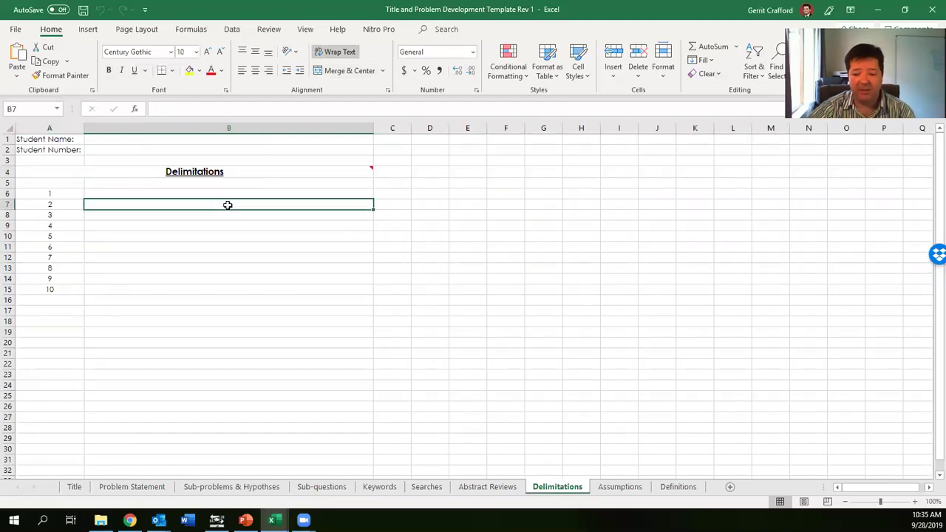
click(618, 485)
click(669, 485)
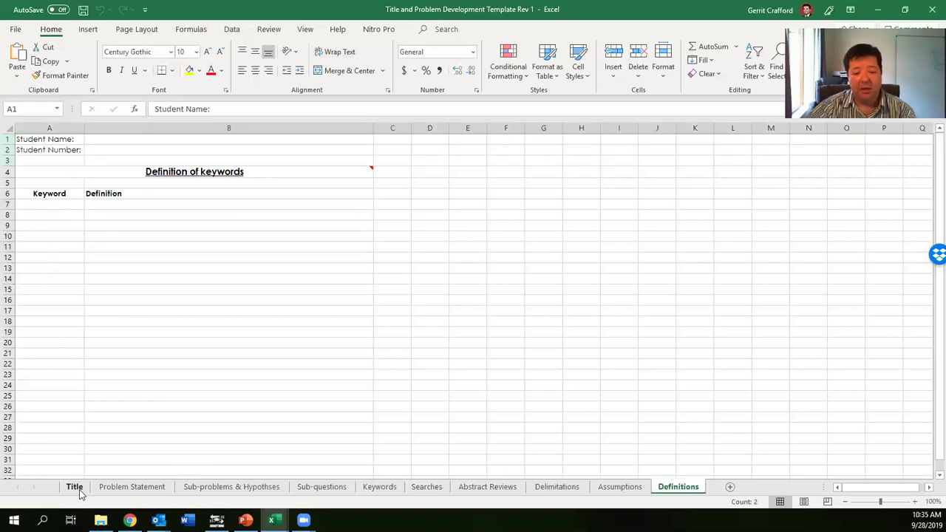
- Revisit the Title, Problem Statement and Sub-problems & Hypotheses sheets in relation to the Abstract Reviews sheet, ending on the Title sheet
click(75, 487)
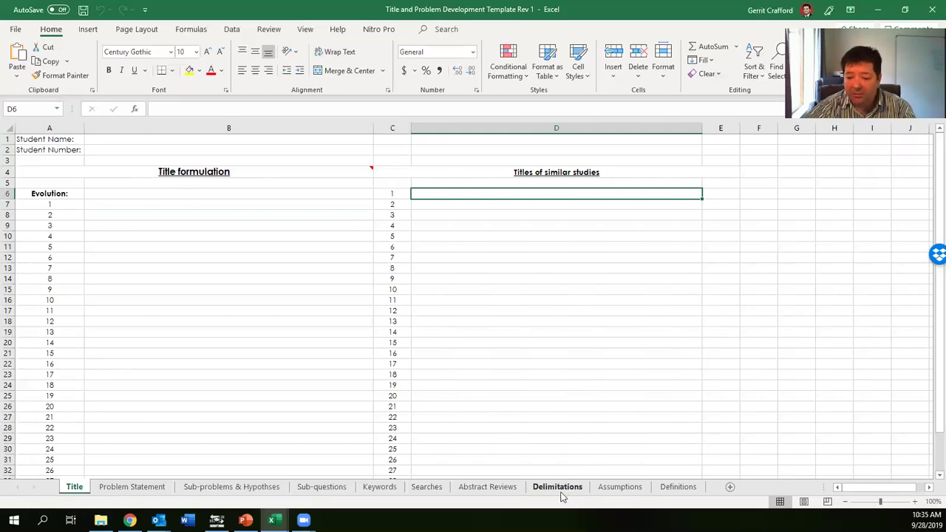
click(491, 489)
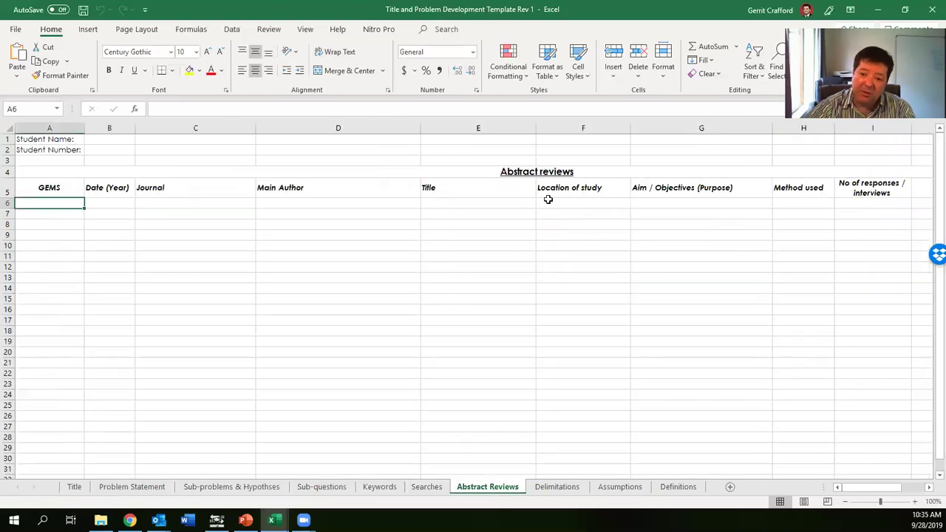
click(74, 488)
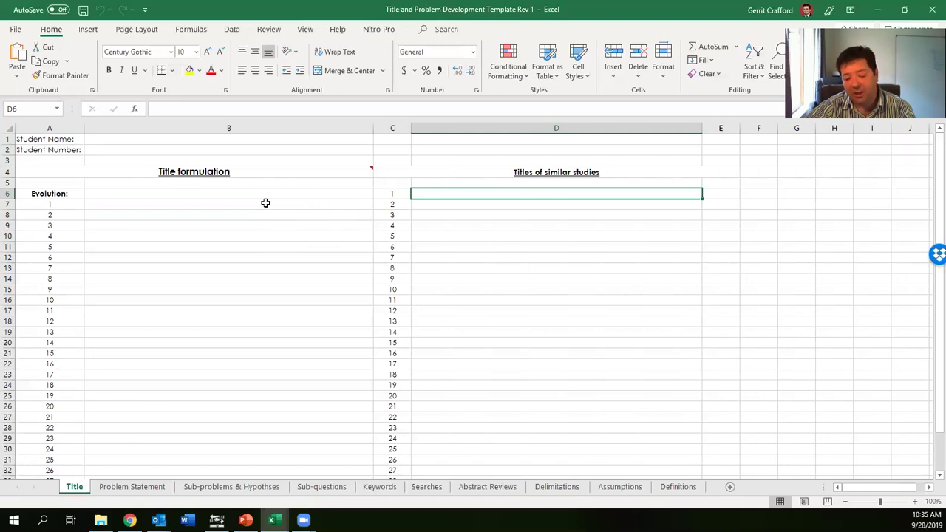
click(152, 487)
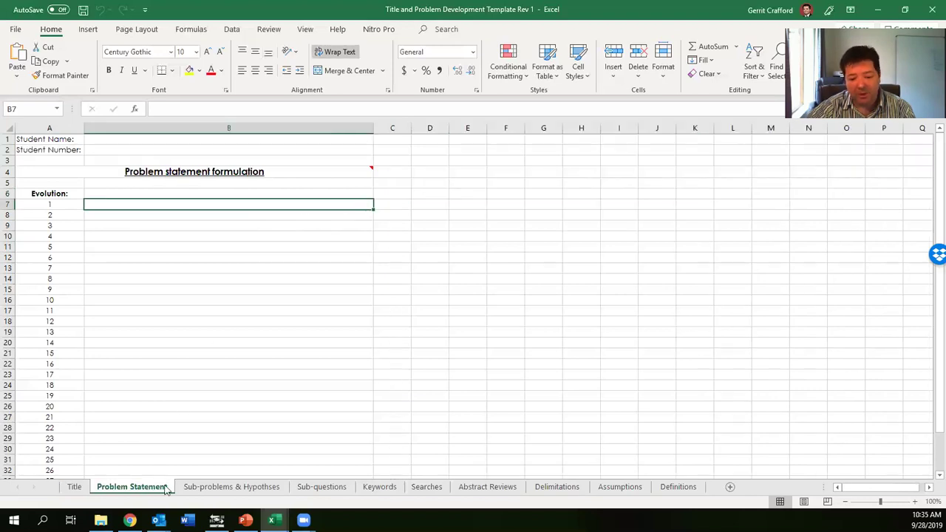
click(207, 488)
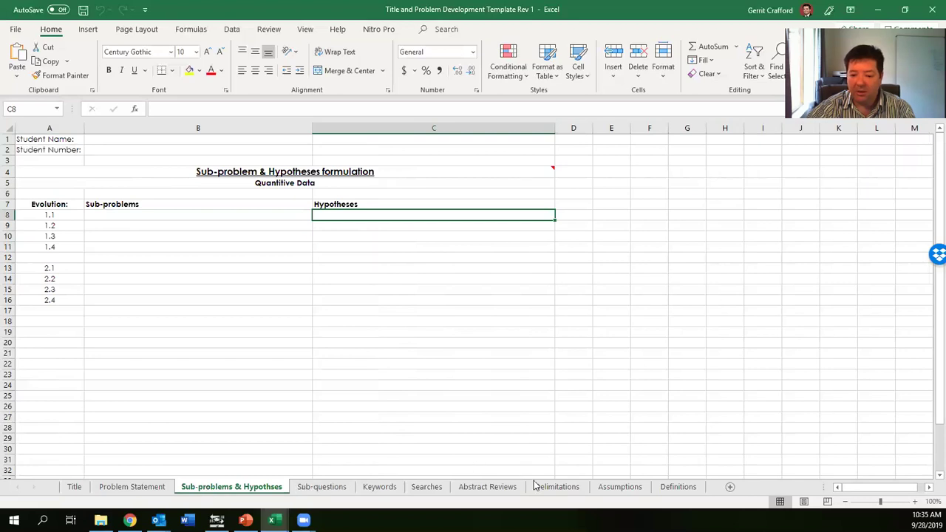
click(506, 494)
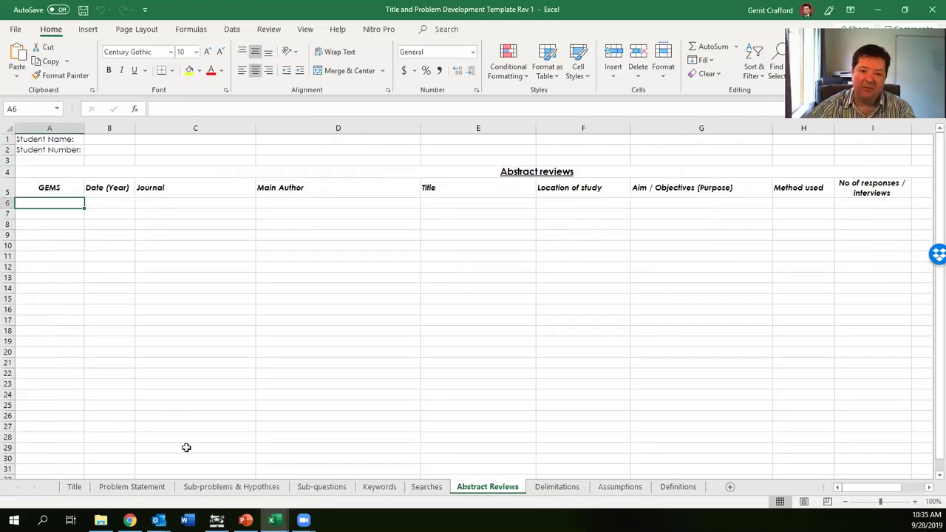
click(83, 490)
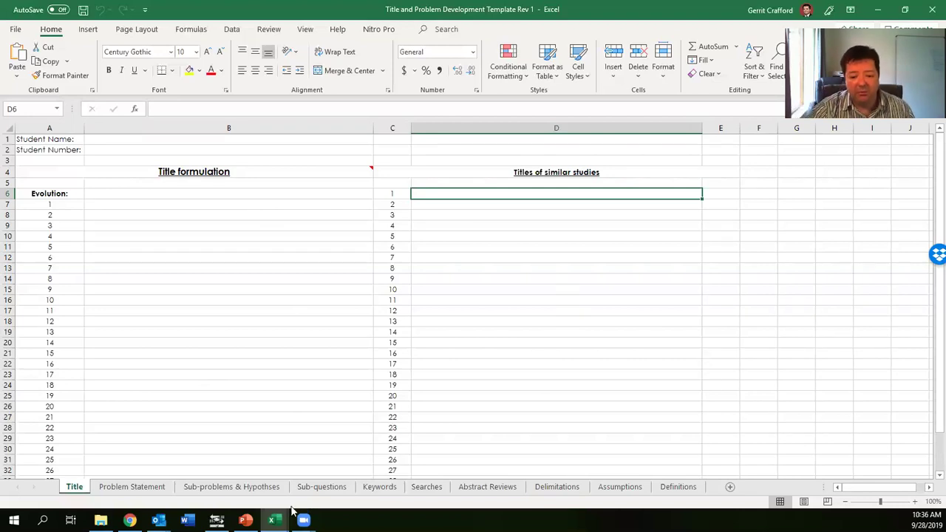
- Switch to the student's completed PHD Title and Problem Development Template workbook and review its Title and Problem Statement sheets
mouse_move(271, 519)
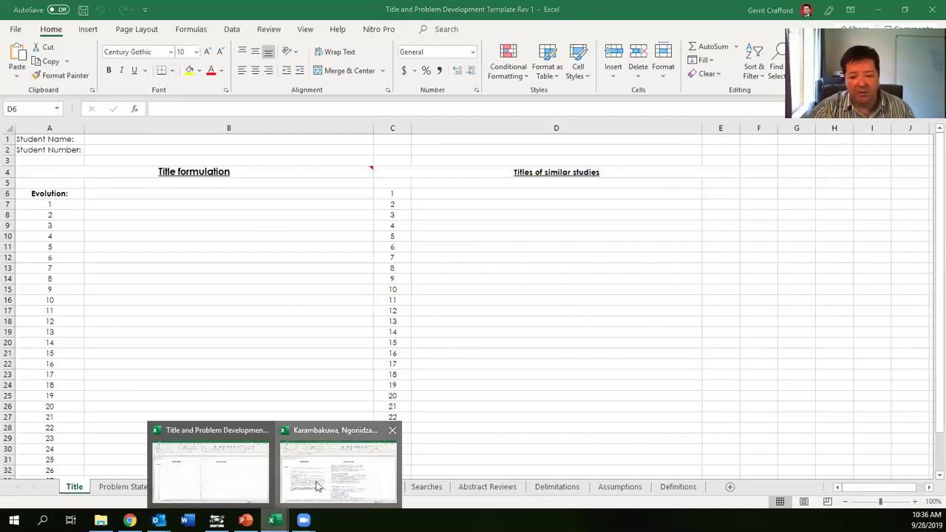
click(319, 484)
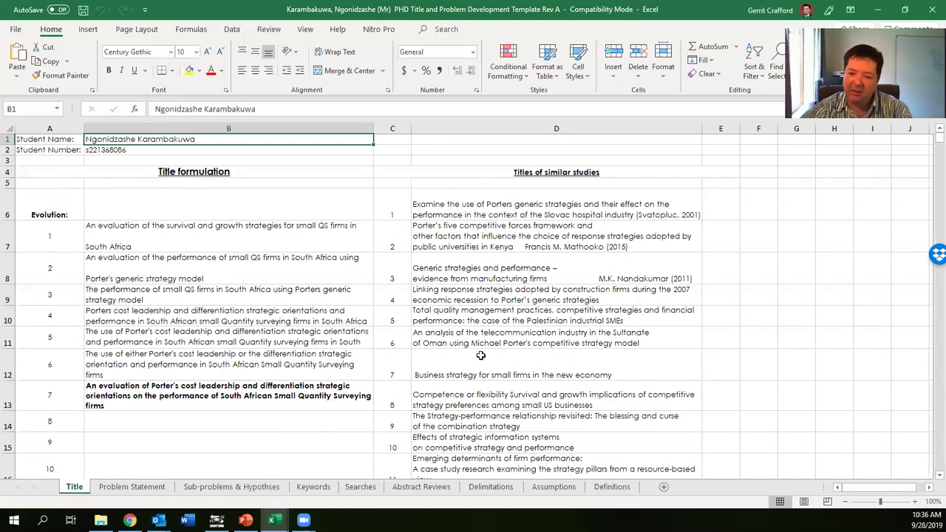
scroll(481, 364, down, 1)
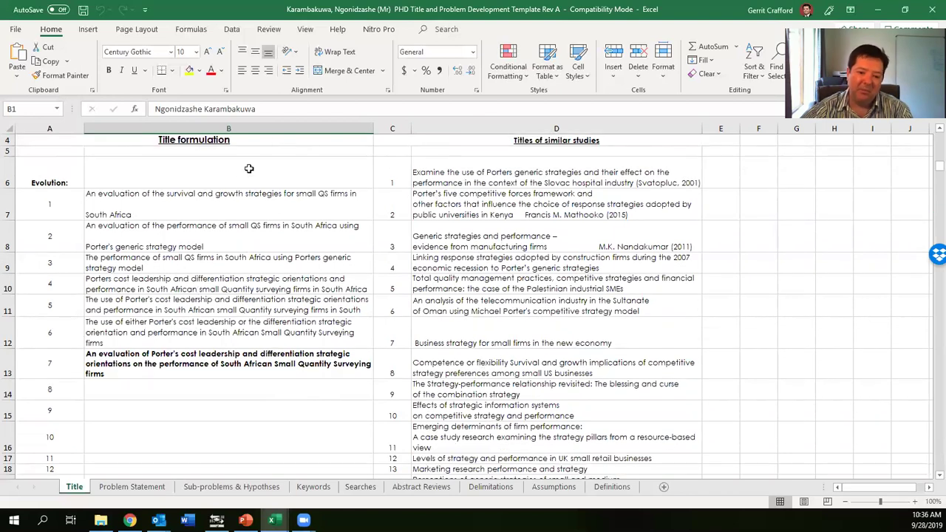
click(158, 490)
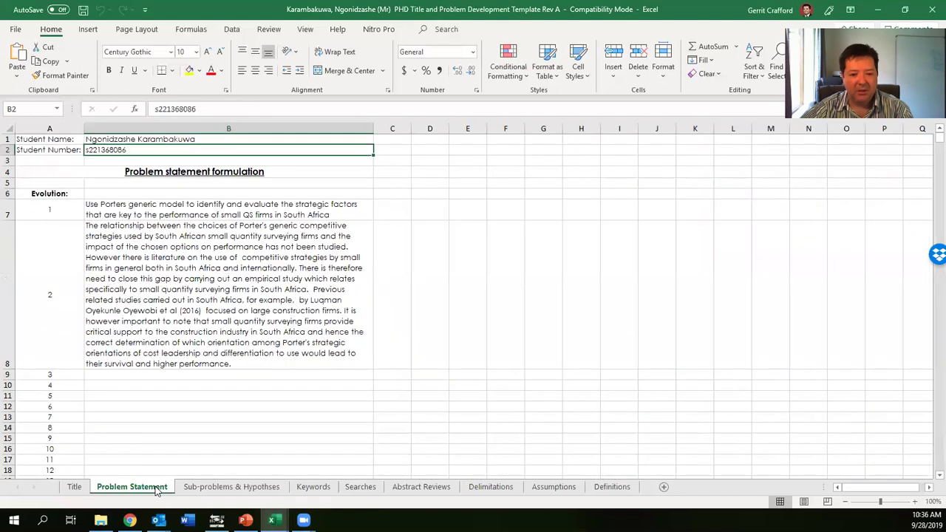
- Look through the student's Sub-problems & Hypotheses, Keywords, Searches and Abstract Reviews sheets, ending on the first GEMS entry cell
click(212, 491)
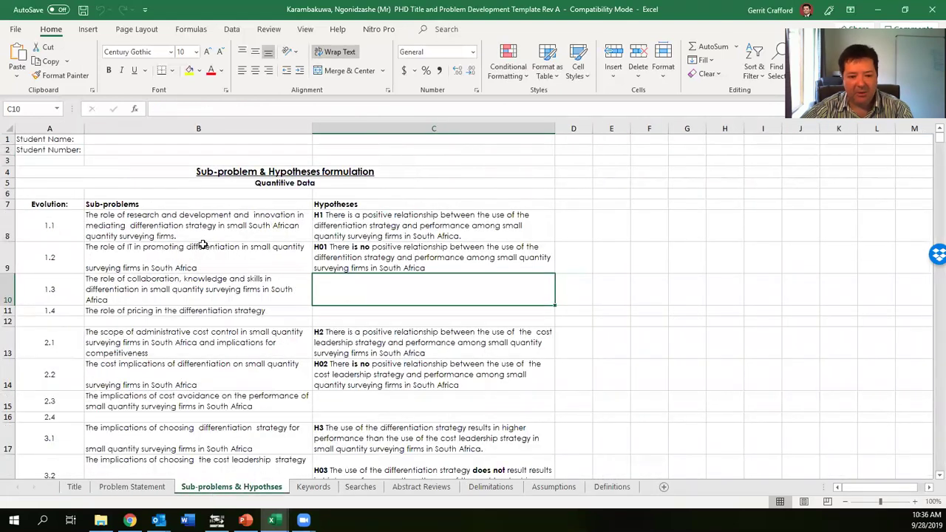
click(312, 490)
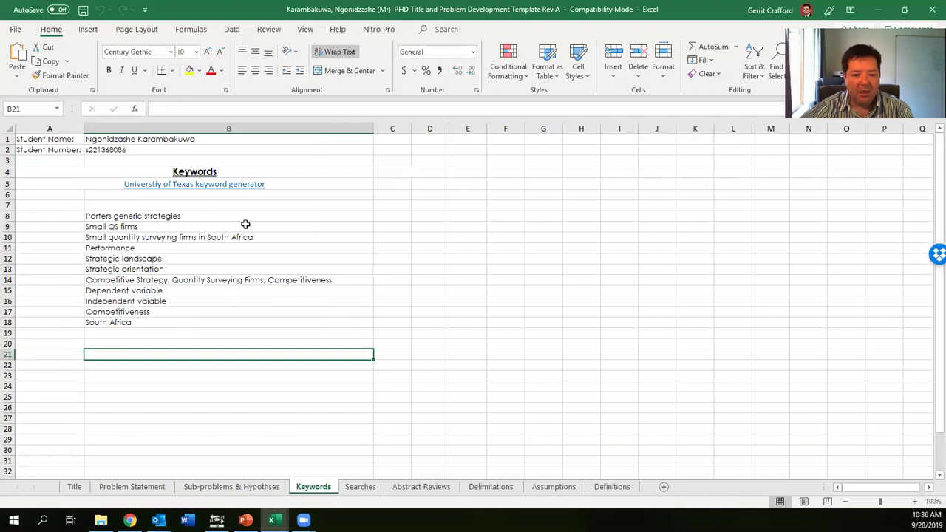
click(358, 487)
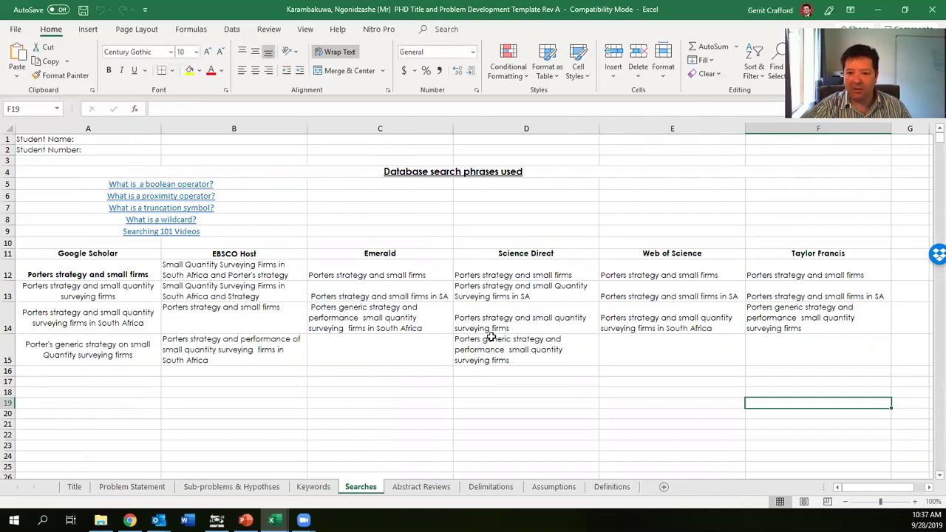
click(421, 487)
click(52, 242)
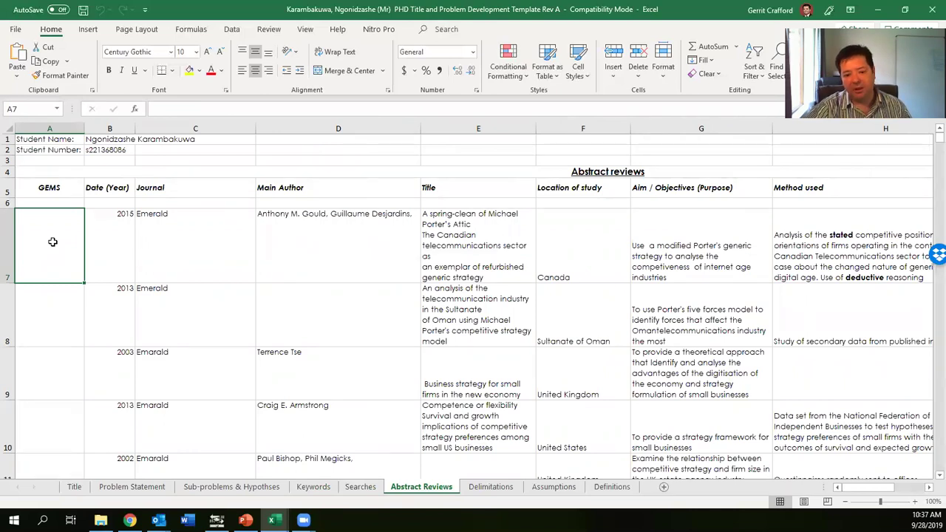
- Revisit the Keywords and Searches sheets and highlight the first row of search phrases from Google Scholar to Taylor Francis
click(302, 490)
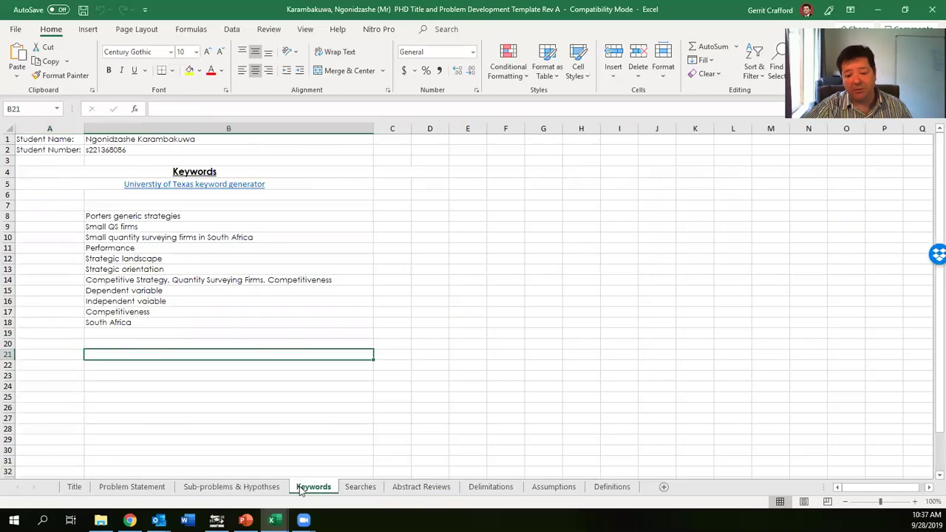
click(361, 488)
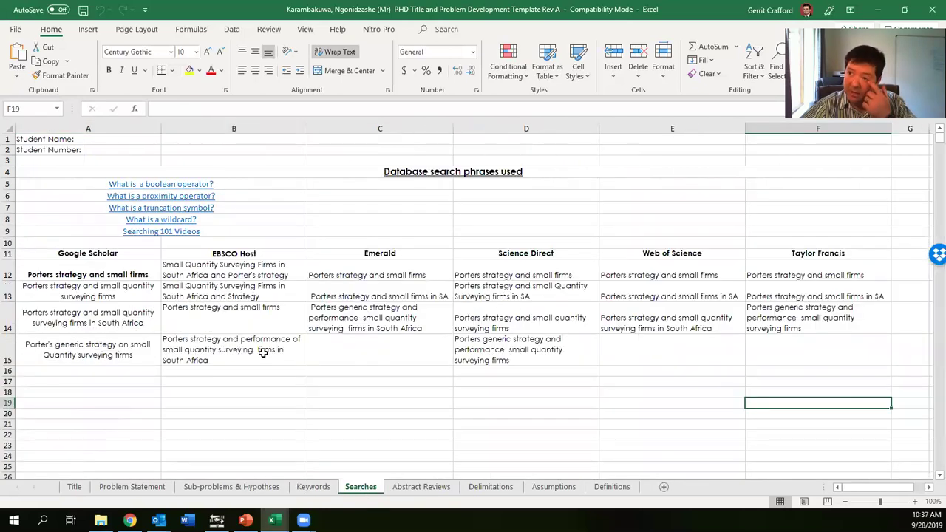
click(125, 272)
drag(211, 275, 477, 274)
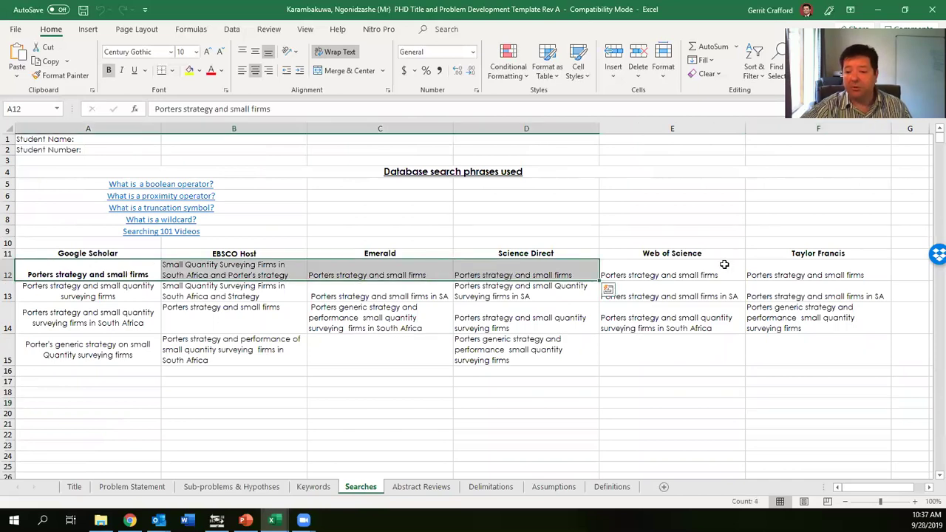
drag(774, 272, 138, 272)
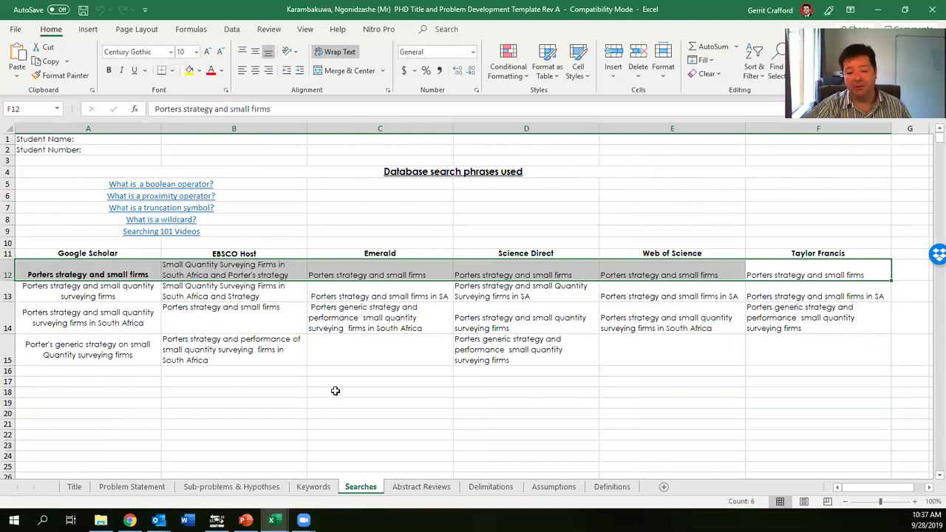
- Skim the student's Abstract Reviews table down to its last entries and return to the start of the table
click(414, 487)
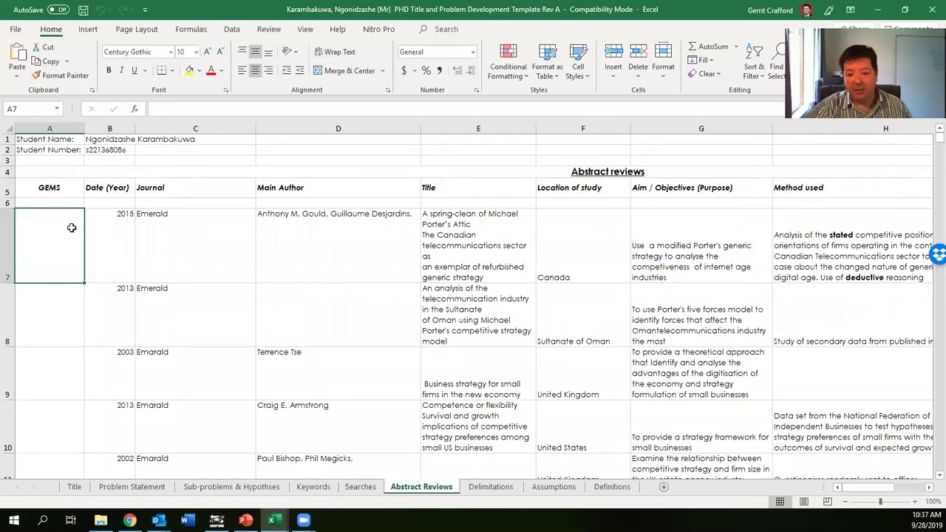
scroll(369, 342, down, 3)
scroll(371, 342, down, 20)
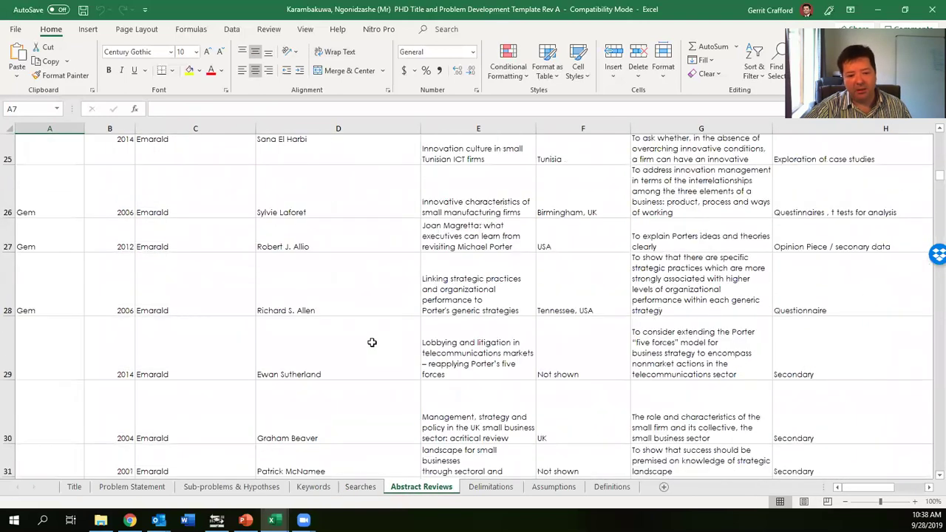
scroll(371, 344, down, 10)
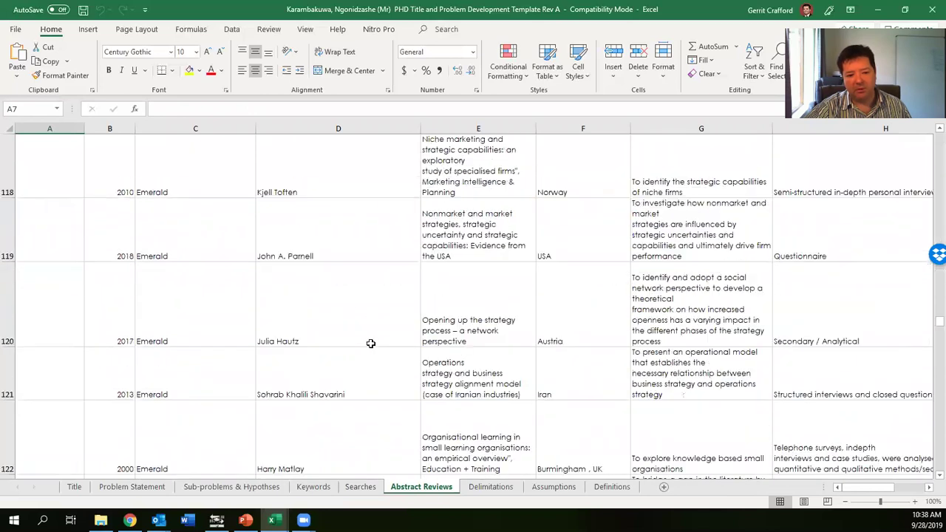
scroll(371, 344, down, 20)
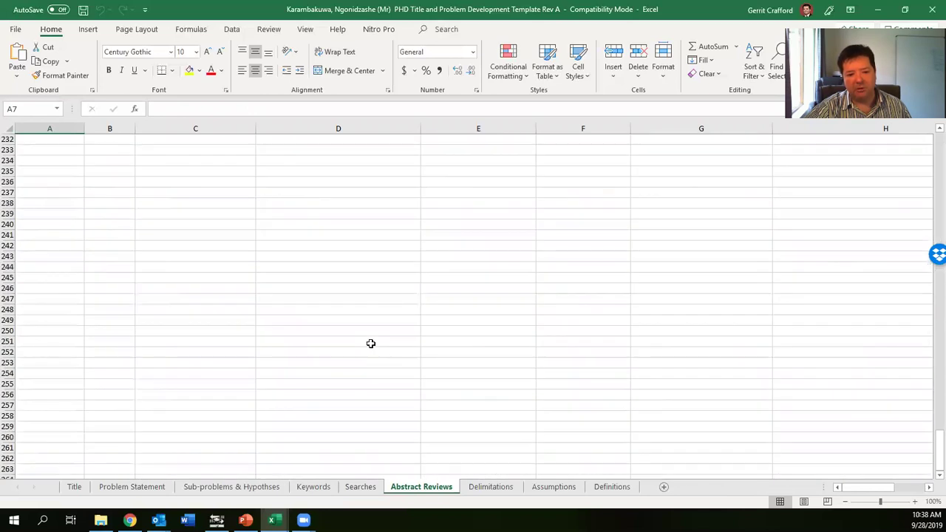
scroll(371, 344, up, 9)
scroll(371, 344, down, 1)
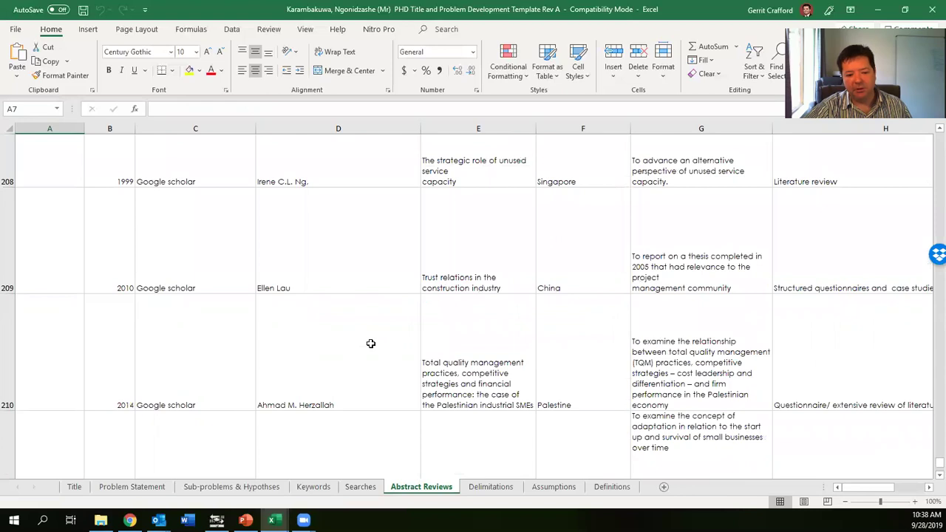
scroll(371, 343, down, 3)
scroll(370, 344, up, 20)
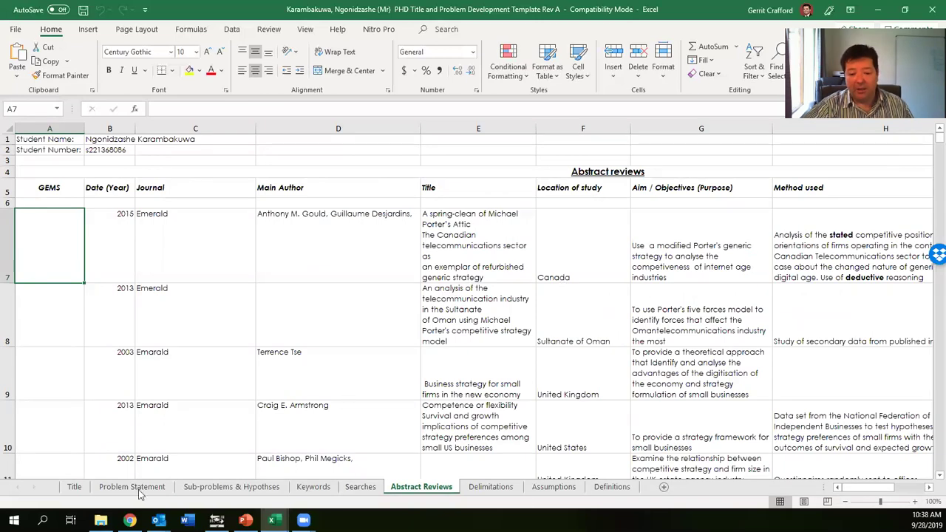
- Review the Title sheet's student details and title evolutions, ending on the third title version
click(74, 488)
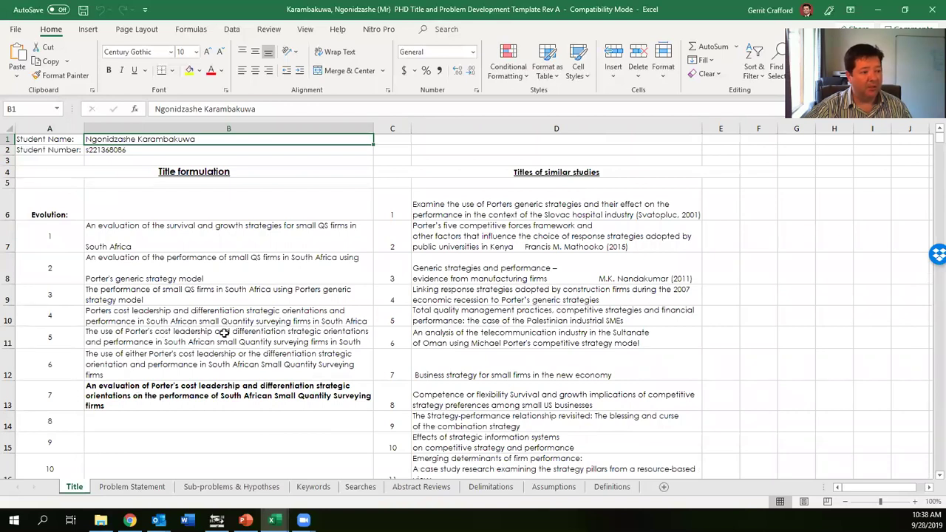
click(175, 150)
click(175, 139)
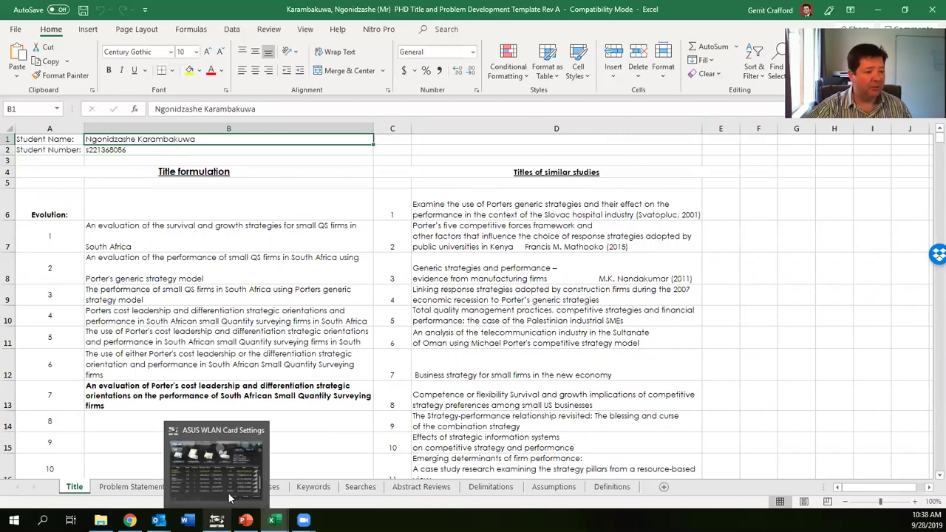
click(220, 288)
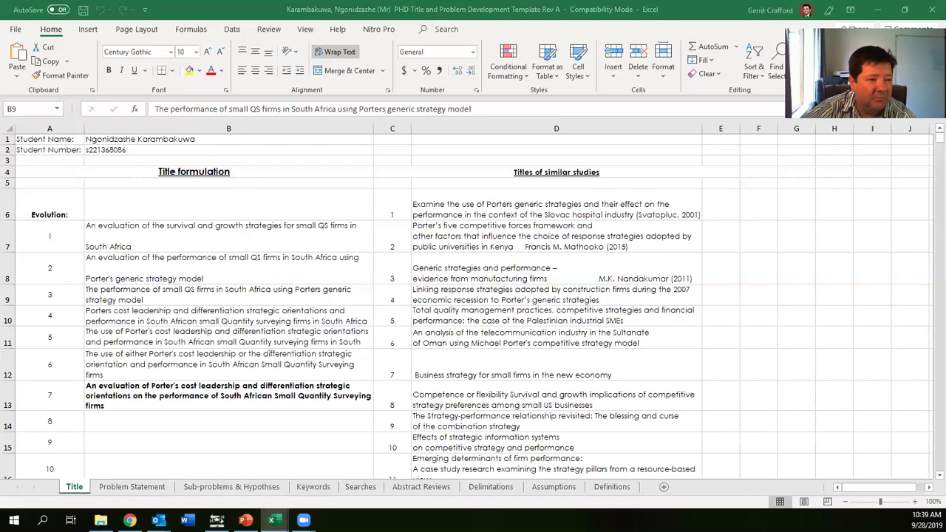
- Return to the Searches sheet and highlight the Science Direct column from its heading to its last search phrase
click(365, 477)
click(361, 487)
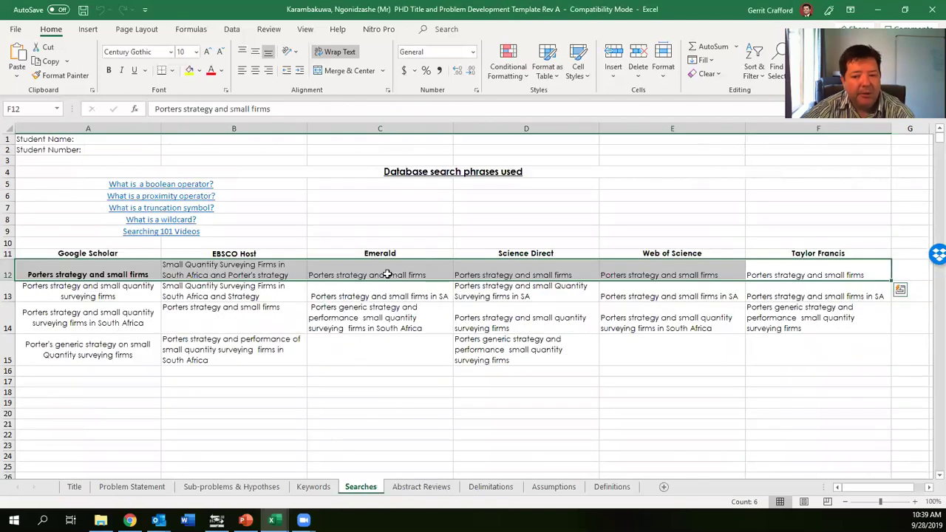
click(473, 256)
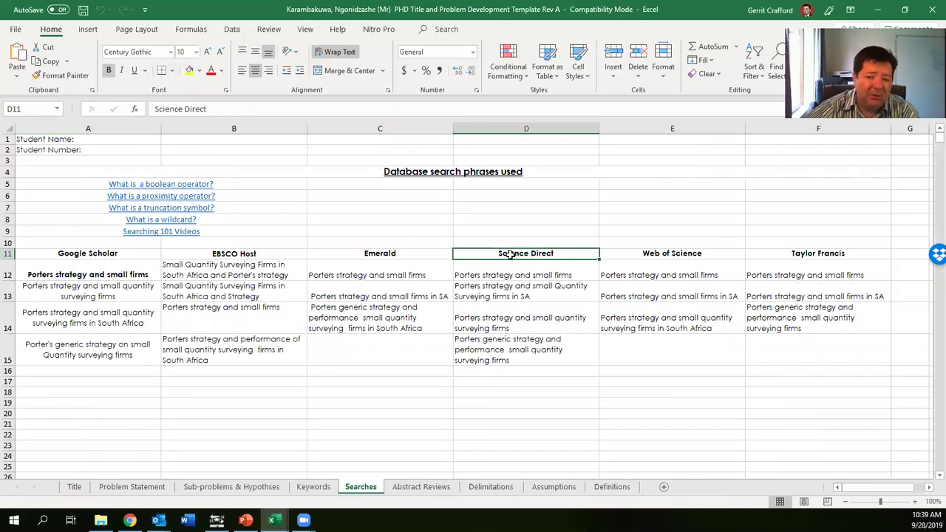
drag(509, 254, 509, 346)
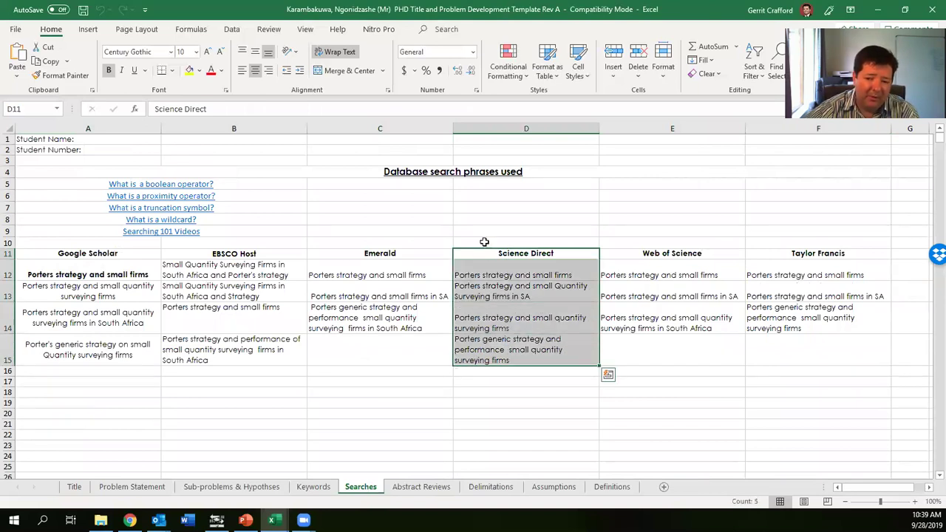
- Highlight the EBSCO Host and Emerald headings together in the database search phrases table
click(241, 266)
click(241, 255)
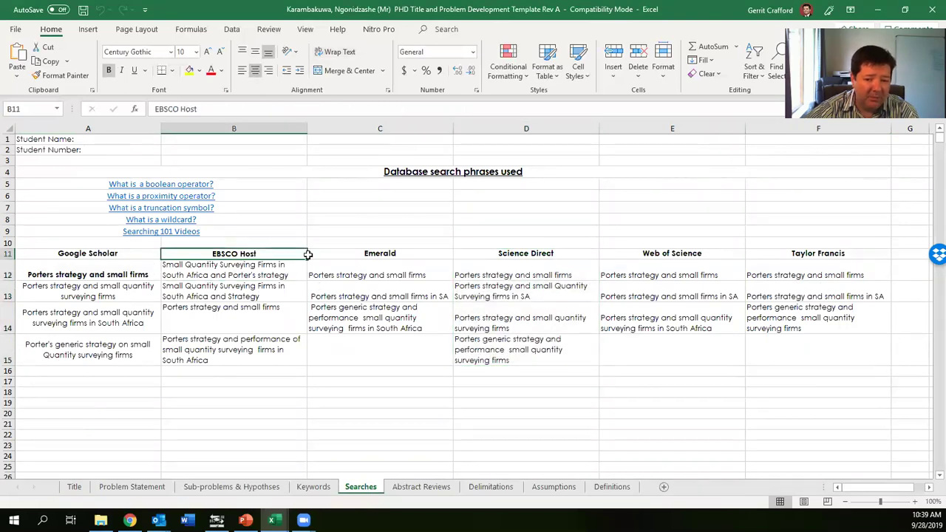
key(Right)
shift+click(273, 253)
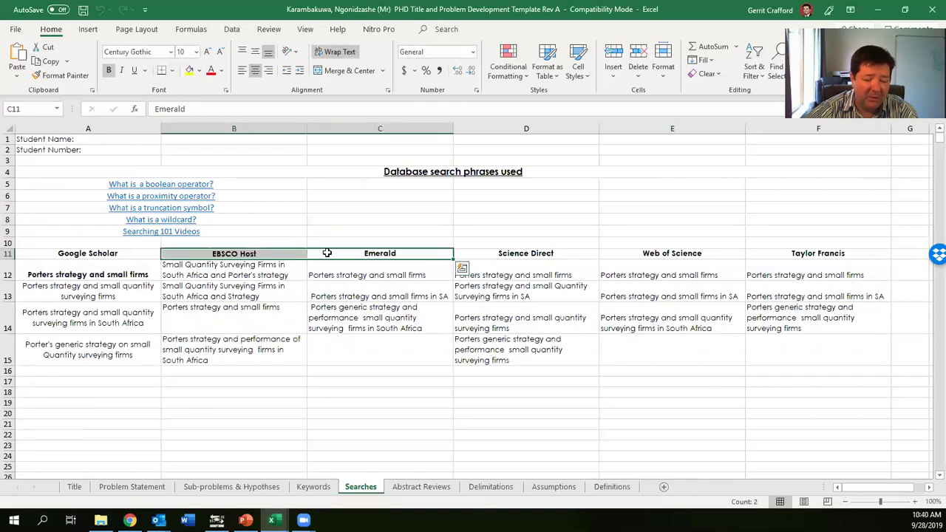
- Examine the Taylor Francis column of search phrases, the first EBSCO Host and Emerald phrases, and the Science Direct heading
click(788, 256)
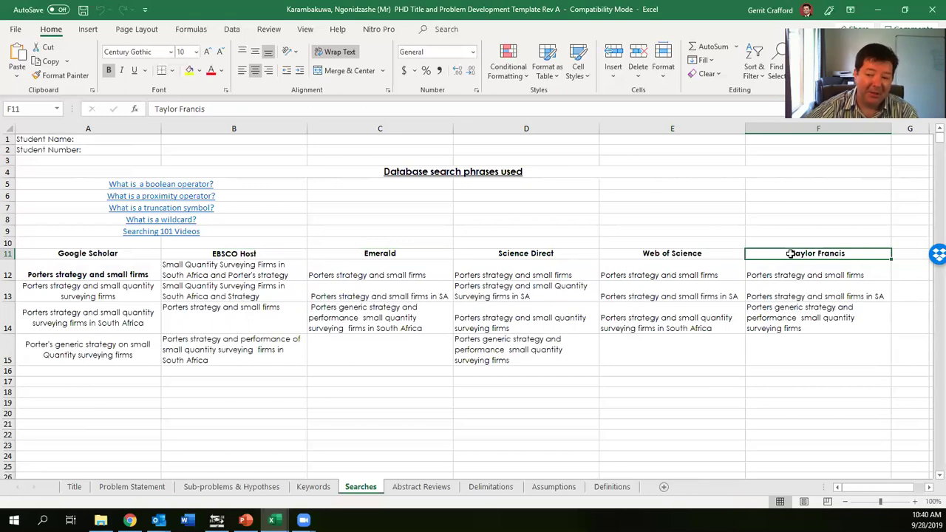
drag(789, 253, 788, 312)
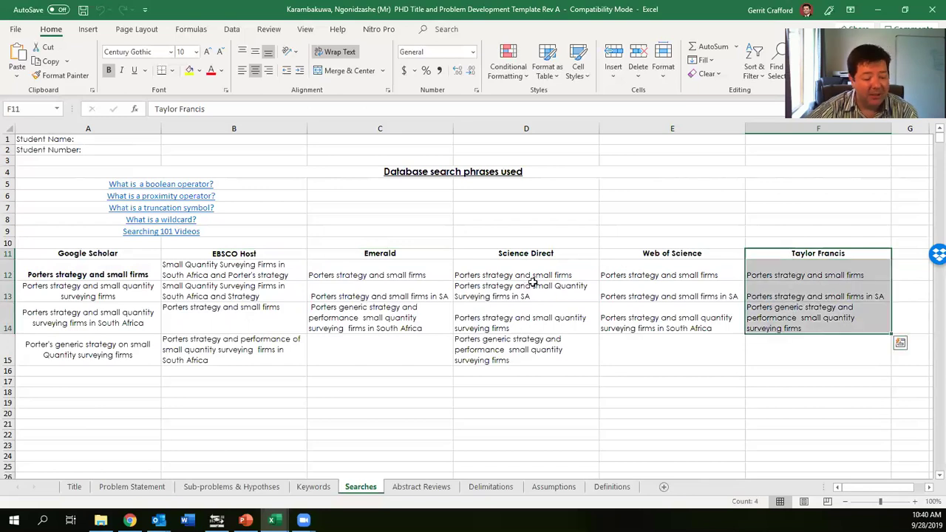
click(284, 268)
click(422, 267)
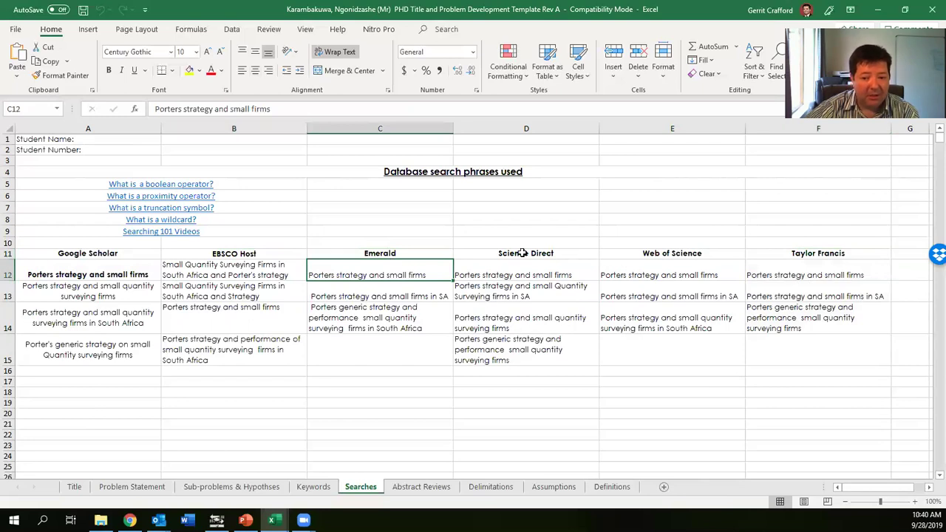
click(523, 252)
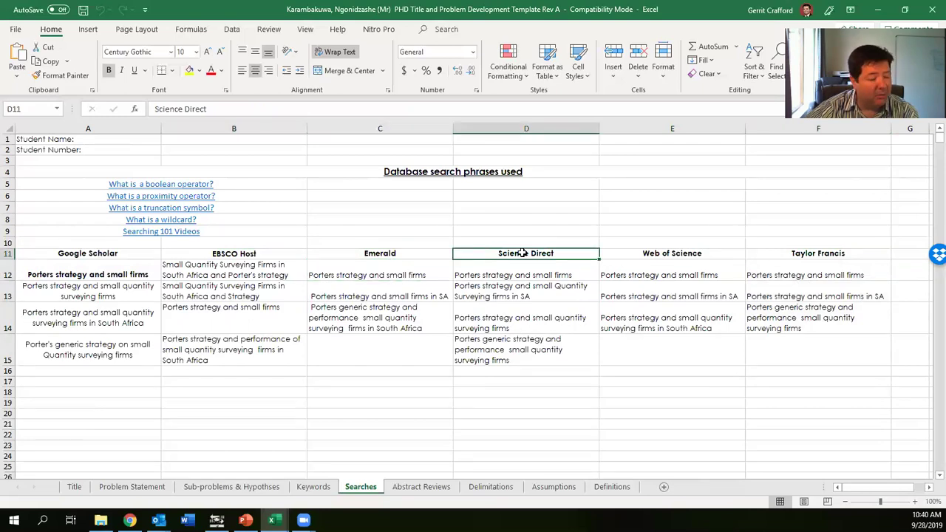